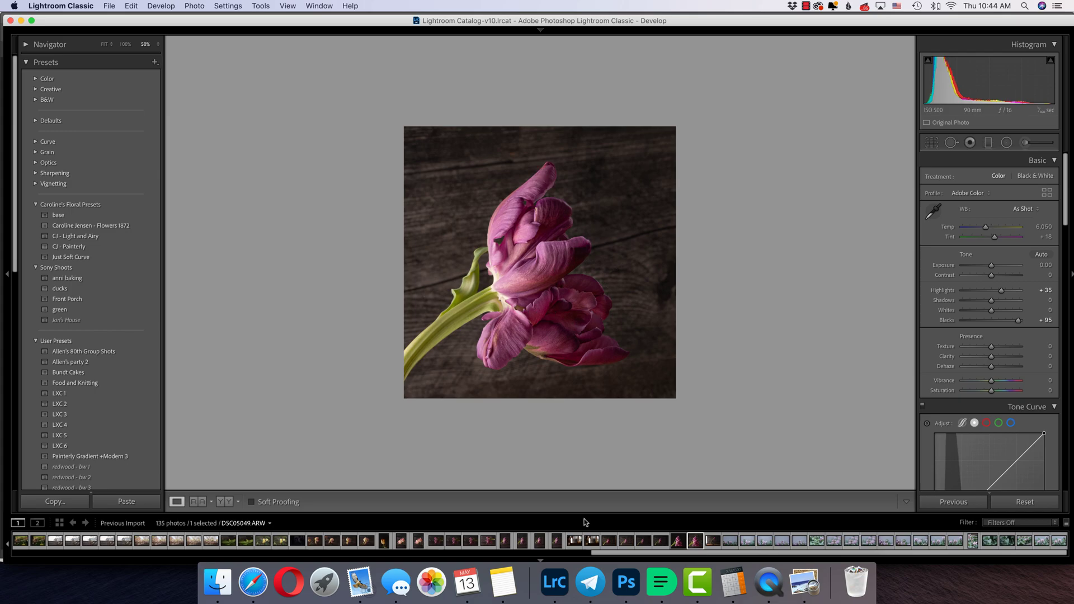
Load the behind-the-scenes shot DSC05044 in Lightroom Classic's Develop module
left_click(627, 588)
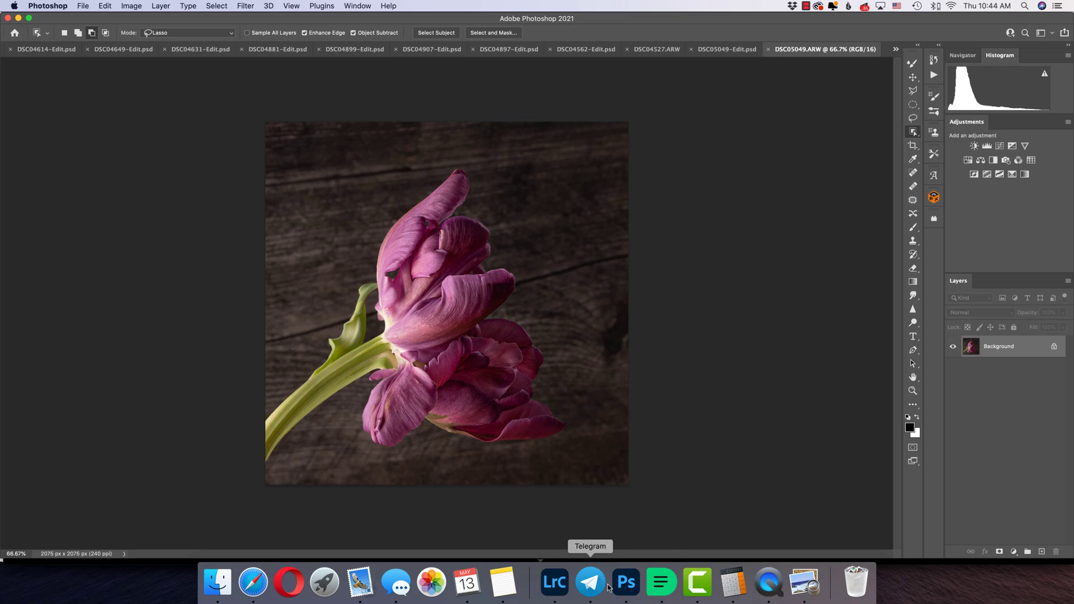
left_click(554, 583)
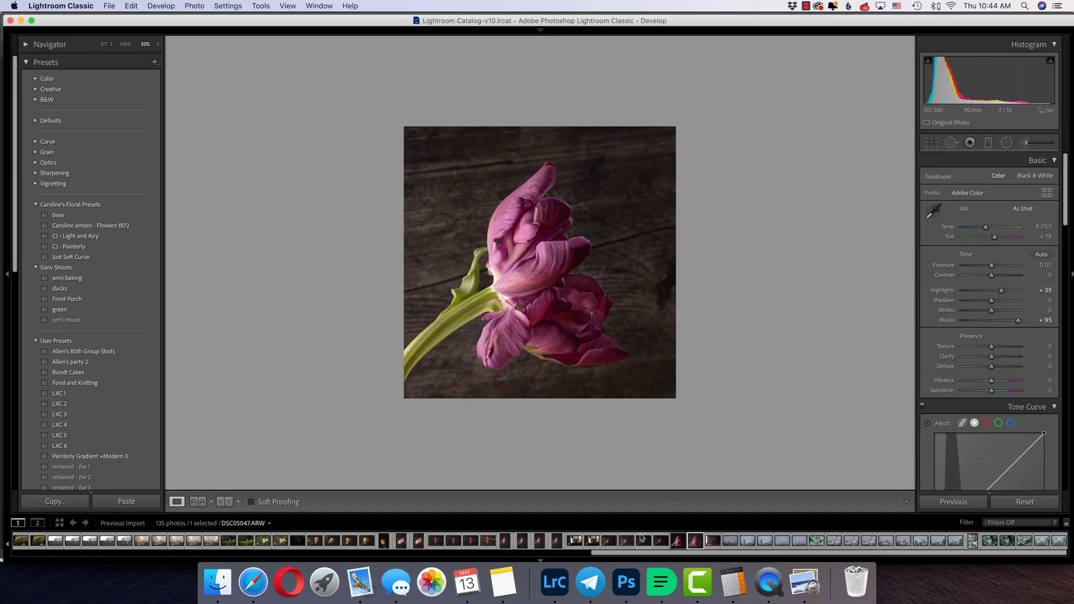
left_click(591, 540)
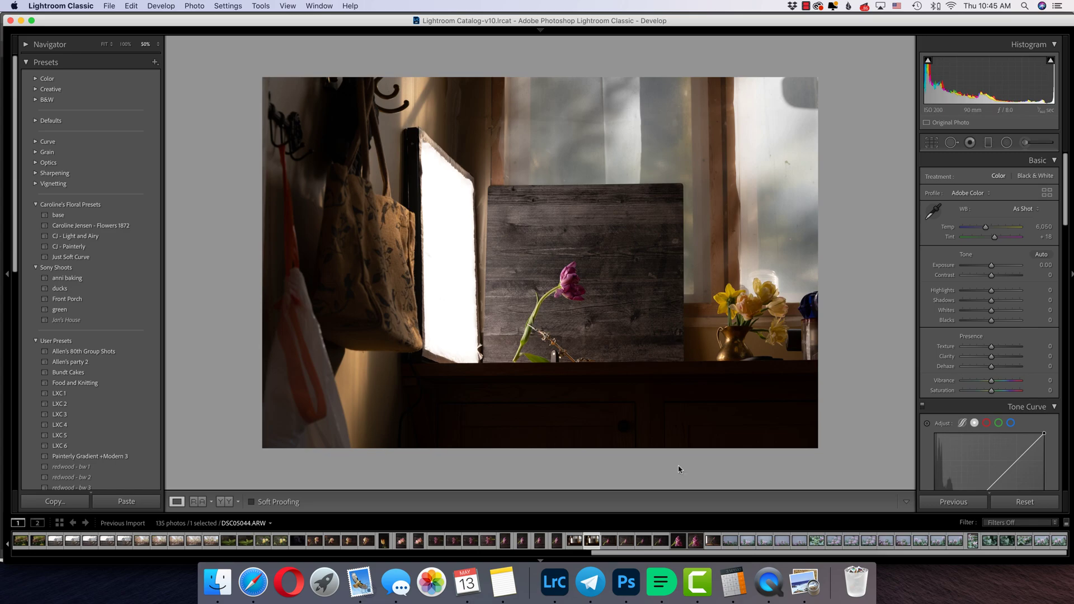
Switch to the open DSC05049.ARW tulip document in Photoshop
left_click(632, 585)
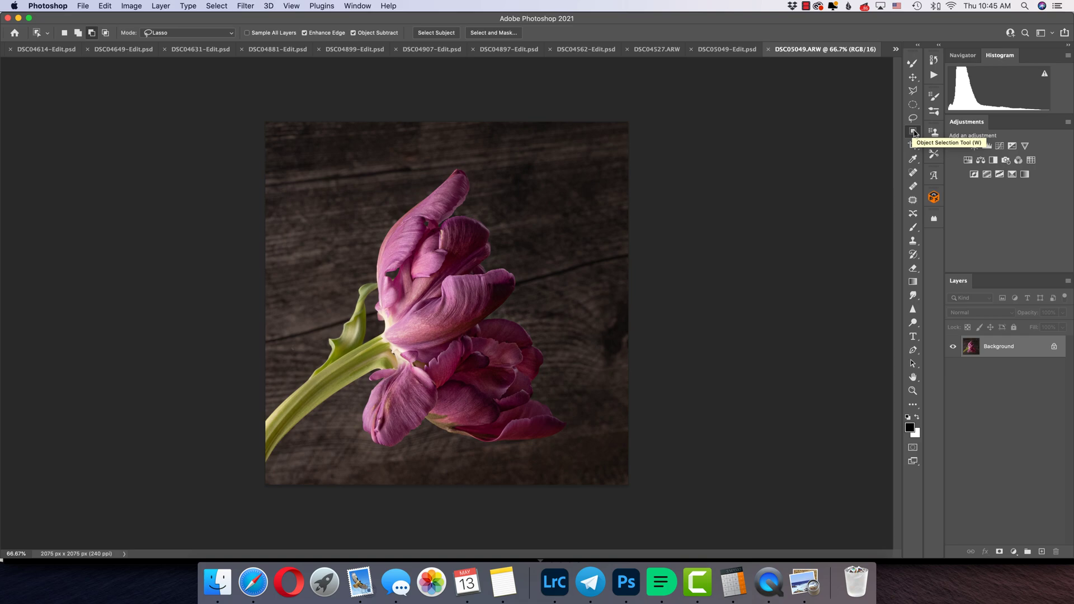
Set Object Selection mode to Rectangle and box the tulip to select it automatically
left_click(193, 33)
left_click(193, 26)
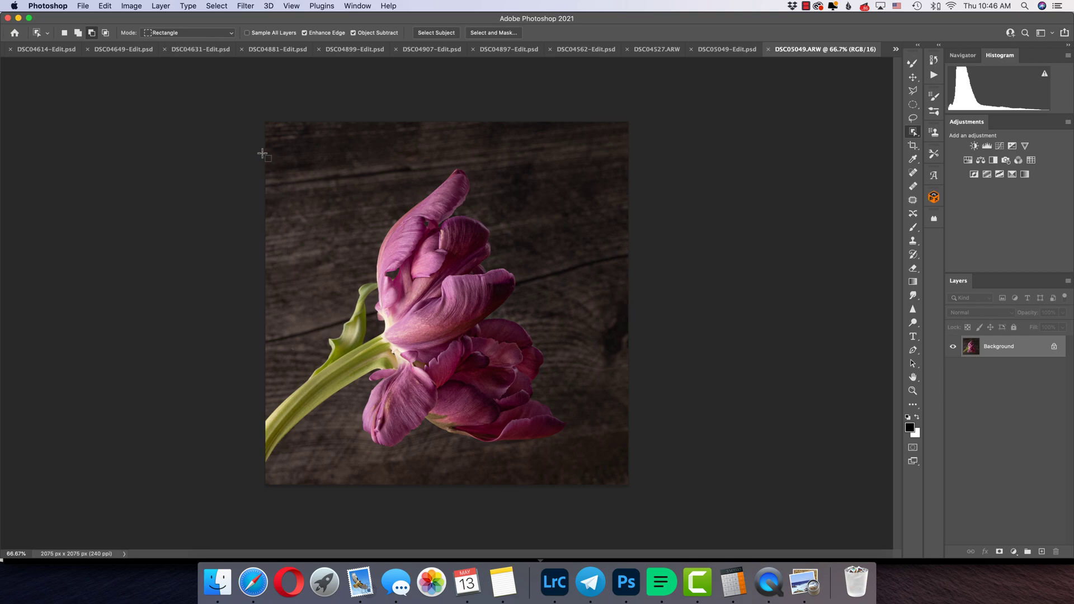
left_click_drag(262, 154, 578, 472)
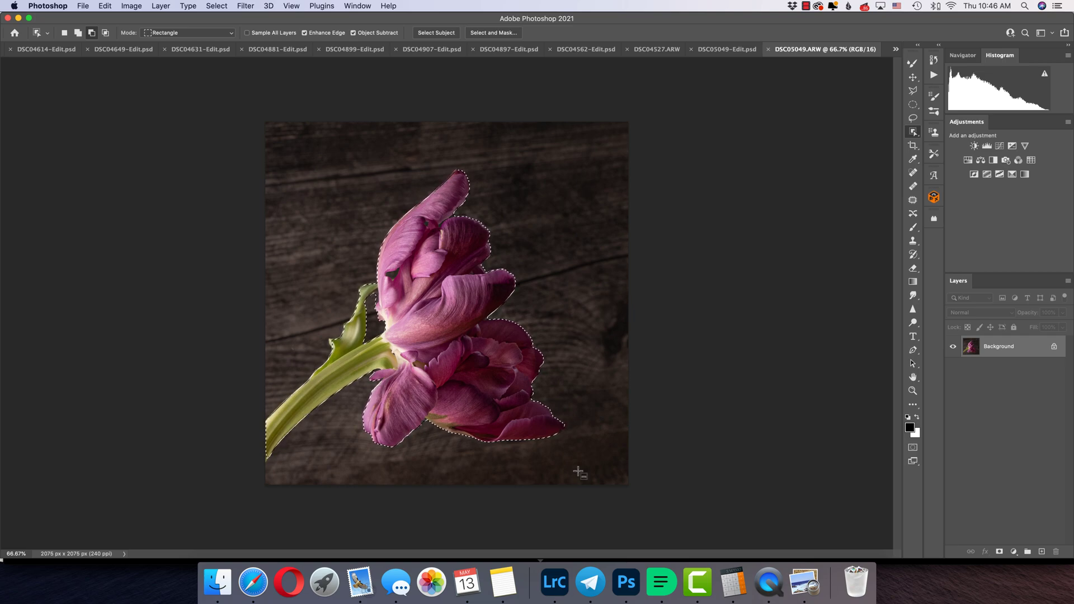
Zoom in on the tulip to inspect the selection edge where the leaf meets the petals
scroll(390, 272, "up", 1)
scroll(390, 272, "up", 5)
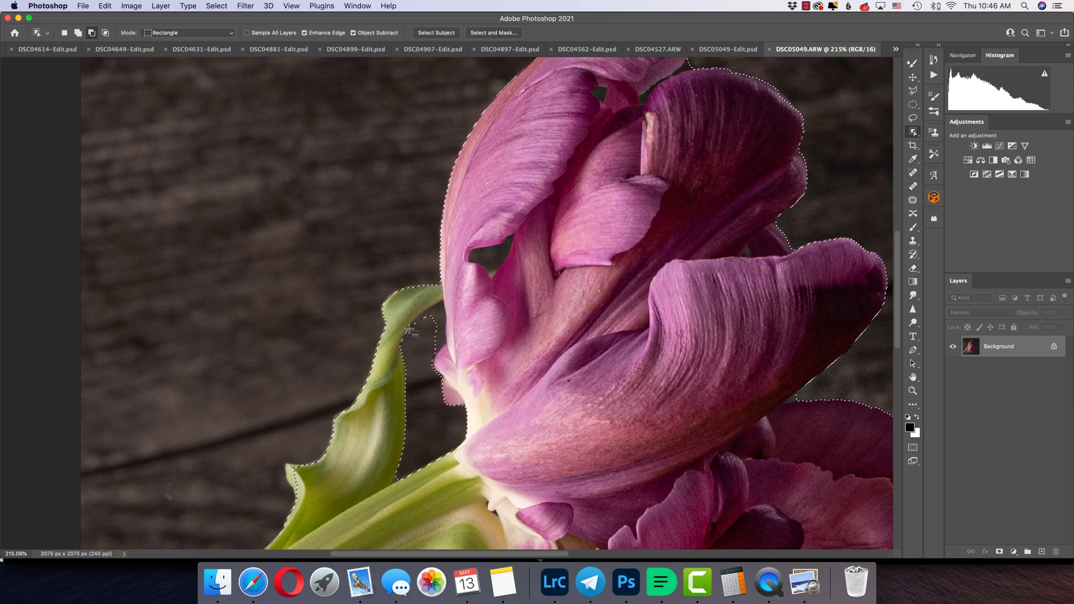
In Lasso mode, subtract the background gap between the leaf and petals
left_click(206, 33)
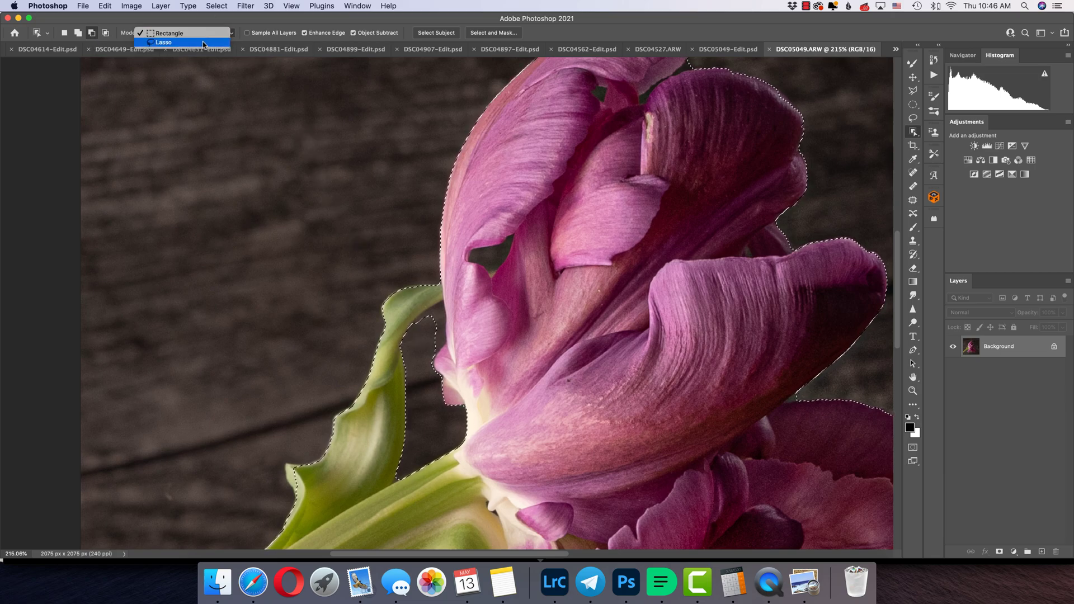
left_click(203, 42)
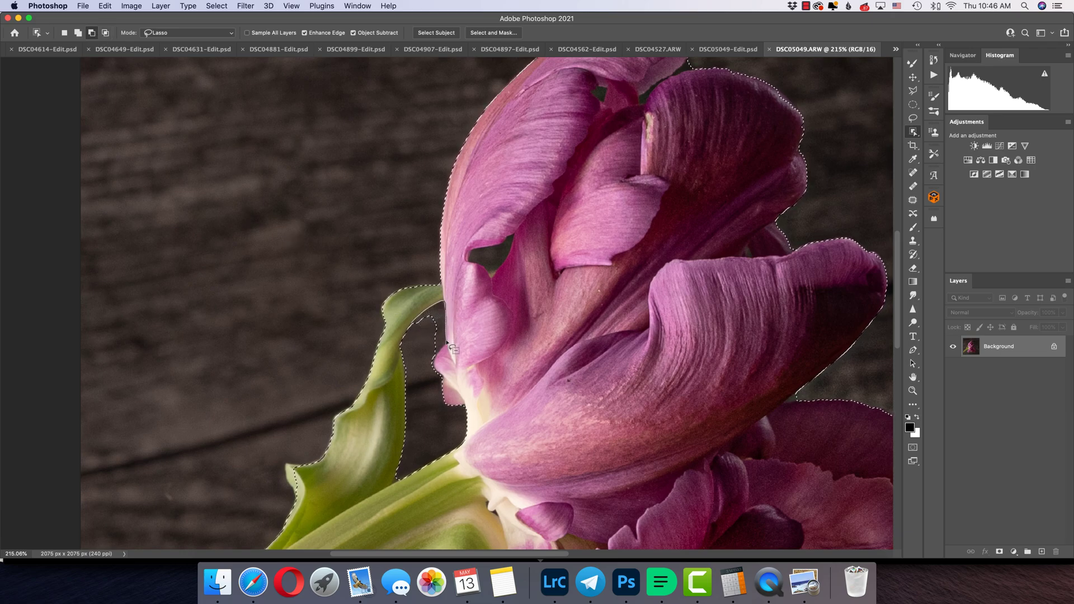
left_click_drag(442, 355, 441, 333)
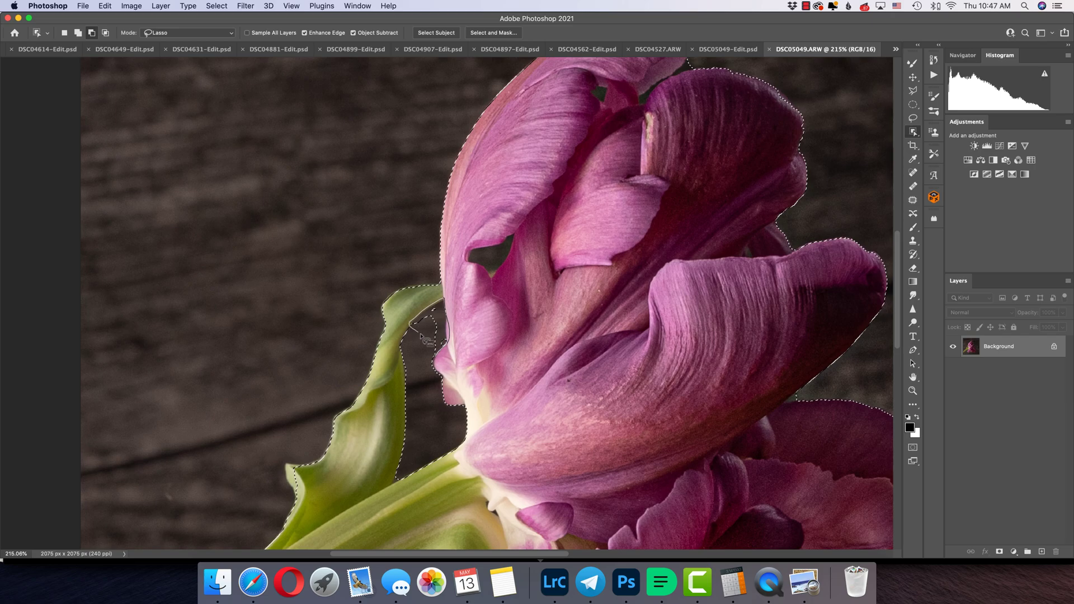
left_click_drag(432, 356, 427, 311)
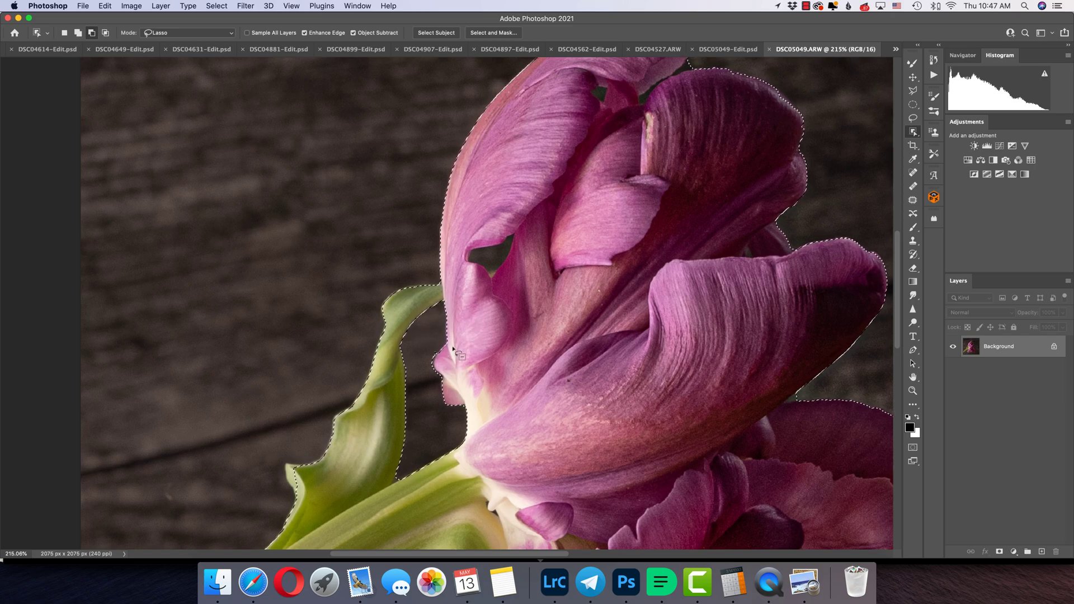
scroll(316, 435, "down", 5)
scroll(316, 435, "left", 3)
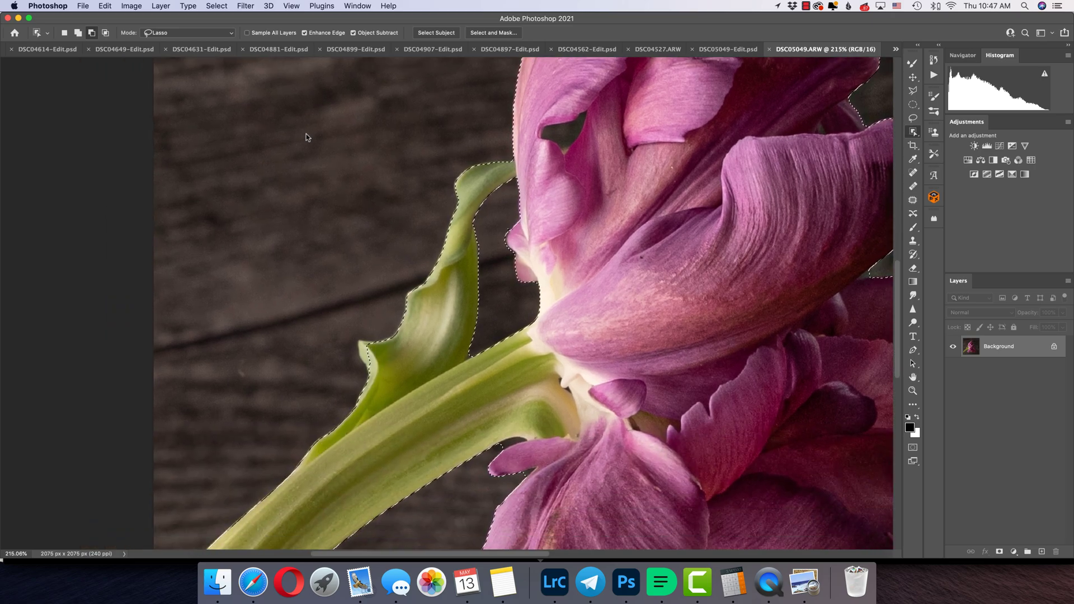
Add the missing leaf tip to the tulip selection
left_click(78, 32)
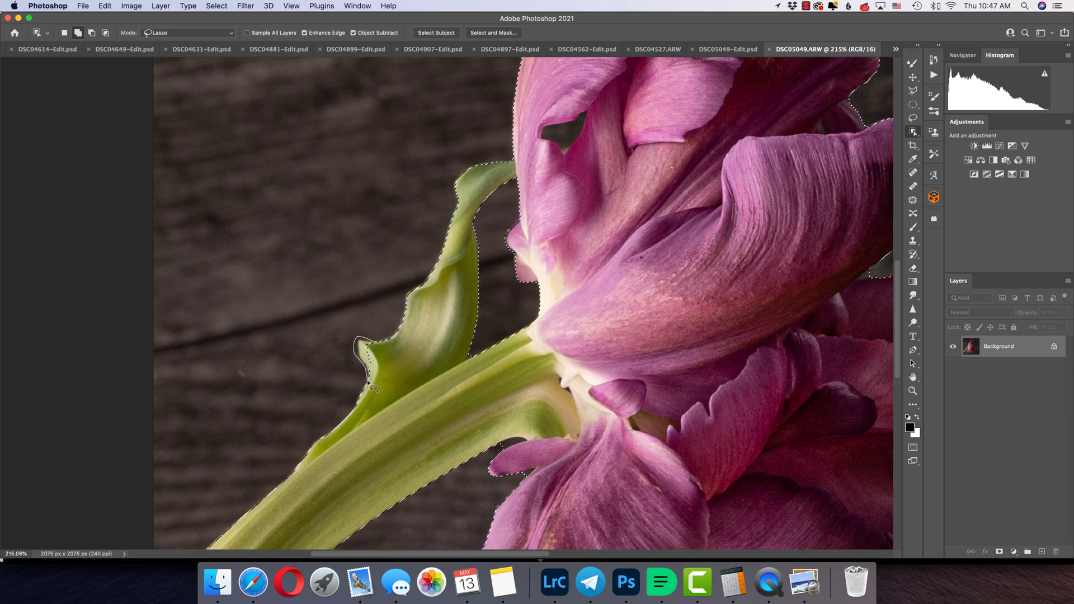
left_click_drag(369, 386, 371, 387)
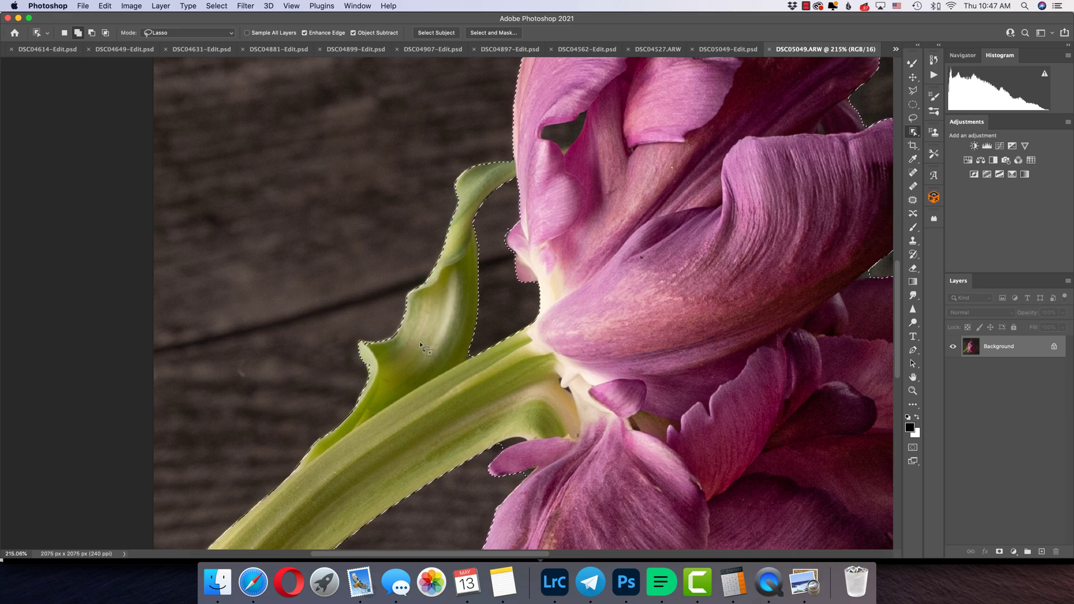
scroll(420, 344, "down", 8)
scroll(420, 344, "right", 6)
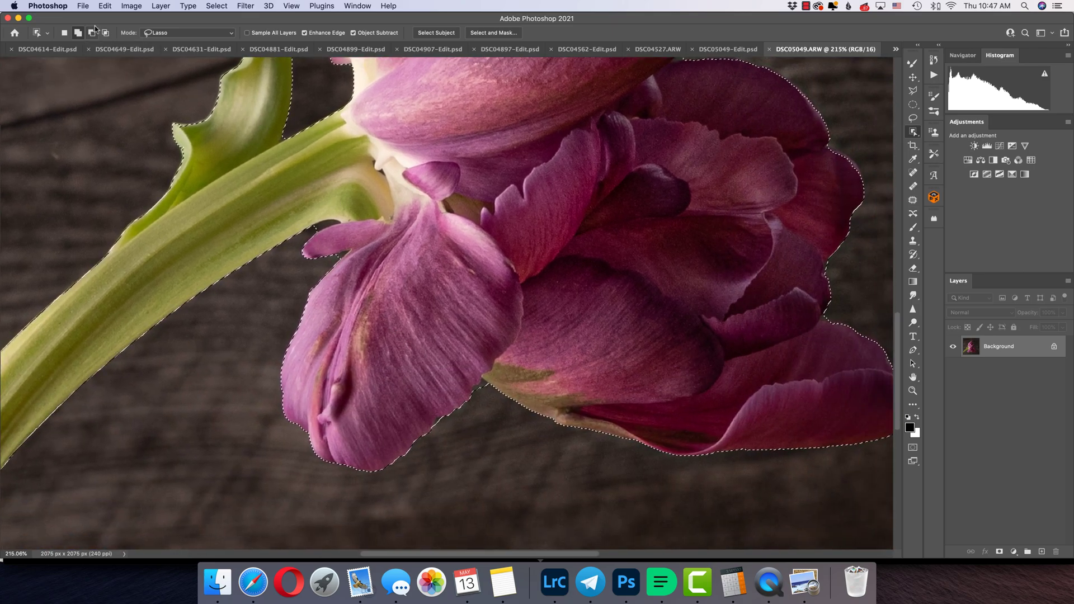
Subtract stray background at the stem-petal junction and petal-tip notch, dismissing the warnings
left_click(92, 32)
left_click_drag(315, 230, 334, 257)
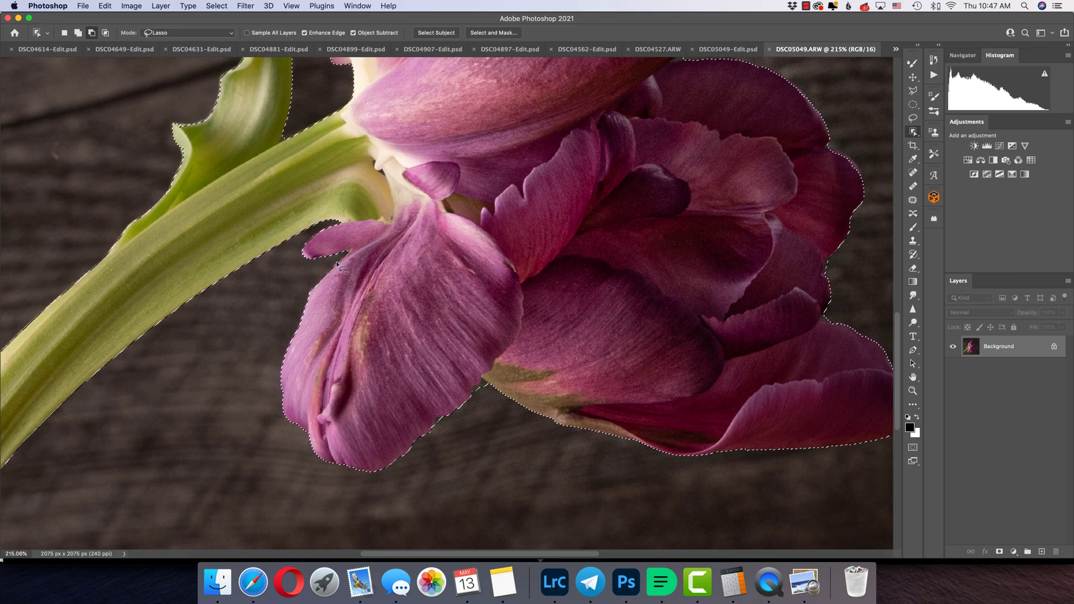
scroll(364, 343, "right", 3)
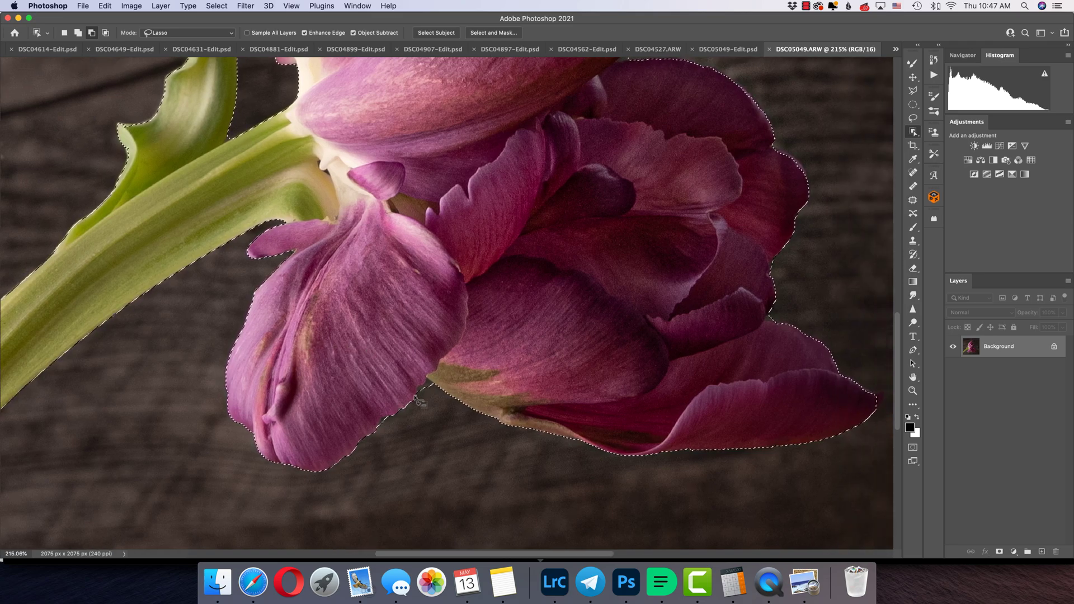
scroll(416, 400, "up", 5)
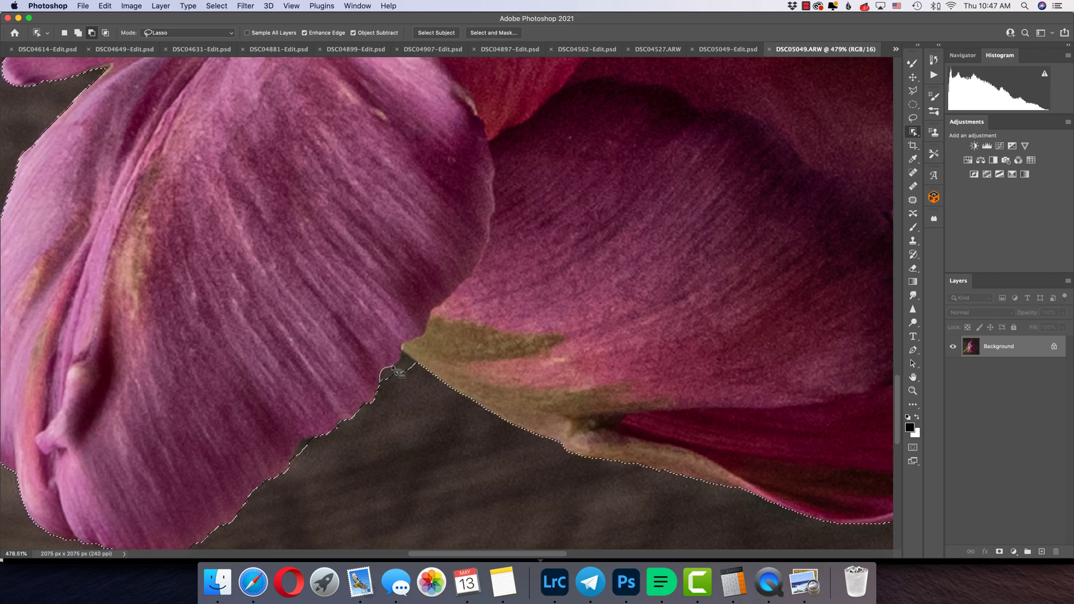
left_click_drag(420, 368, 396, 380)
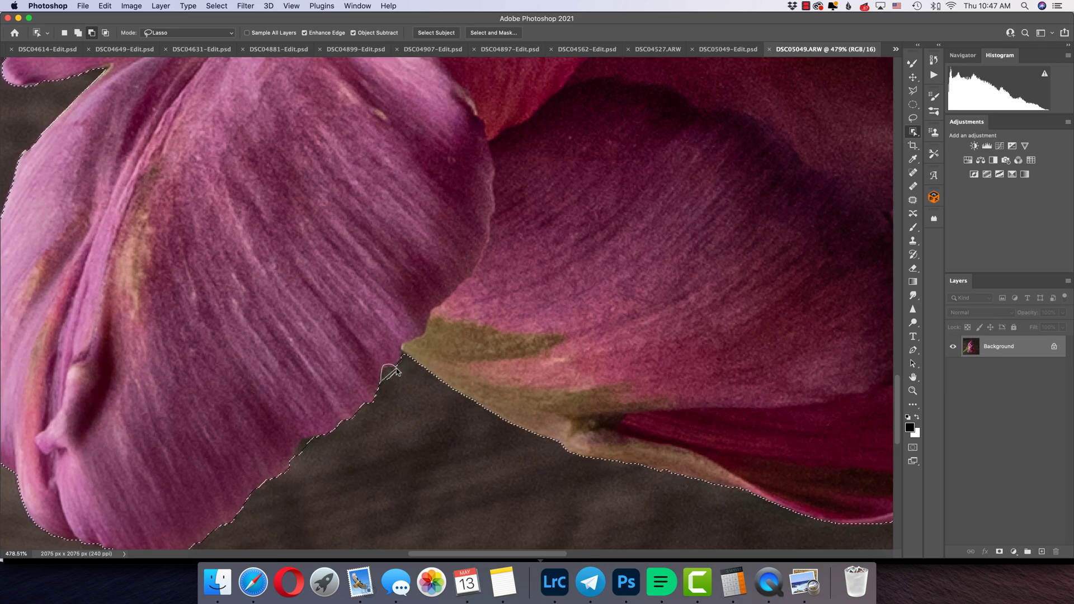
left_click(615, 203)
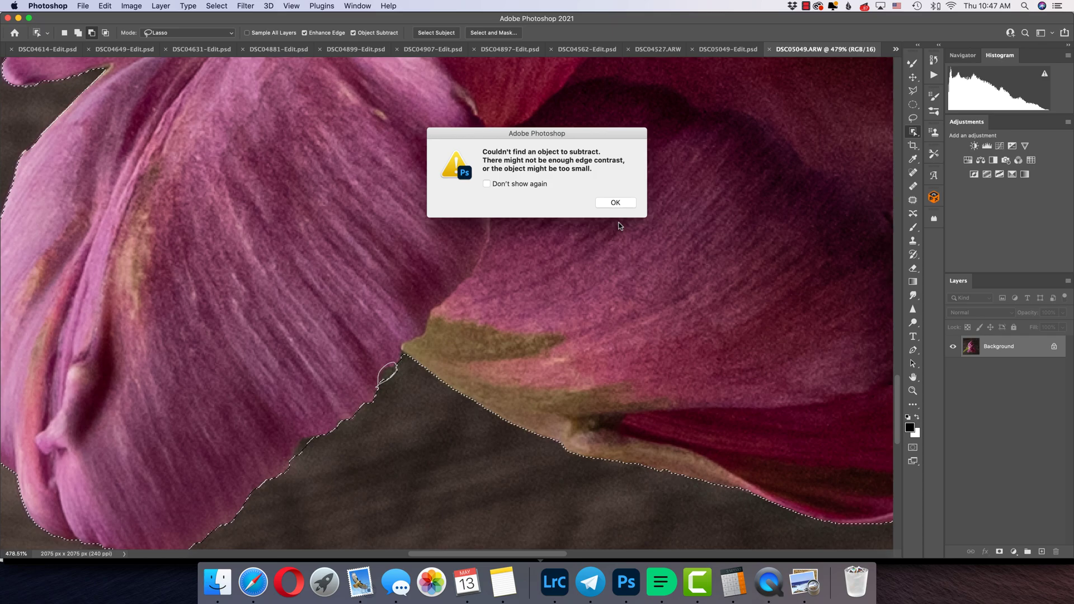
left_click(620, 205)
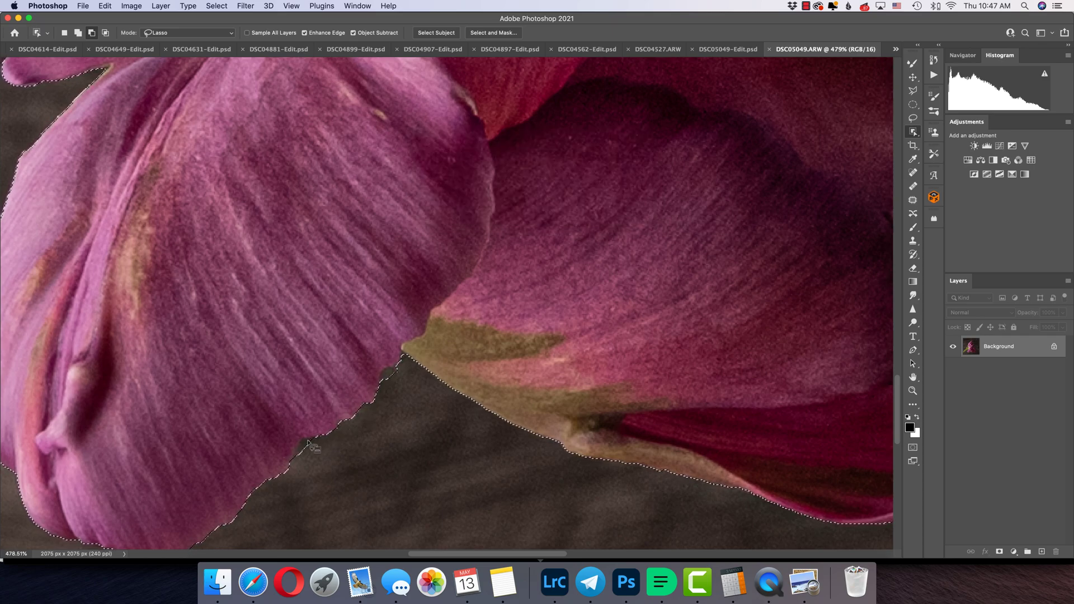
Add the outer petal tip to the tulip selection
scroll(309, 444, "right", 15)
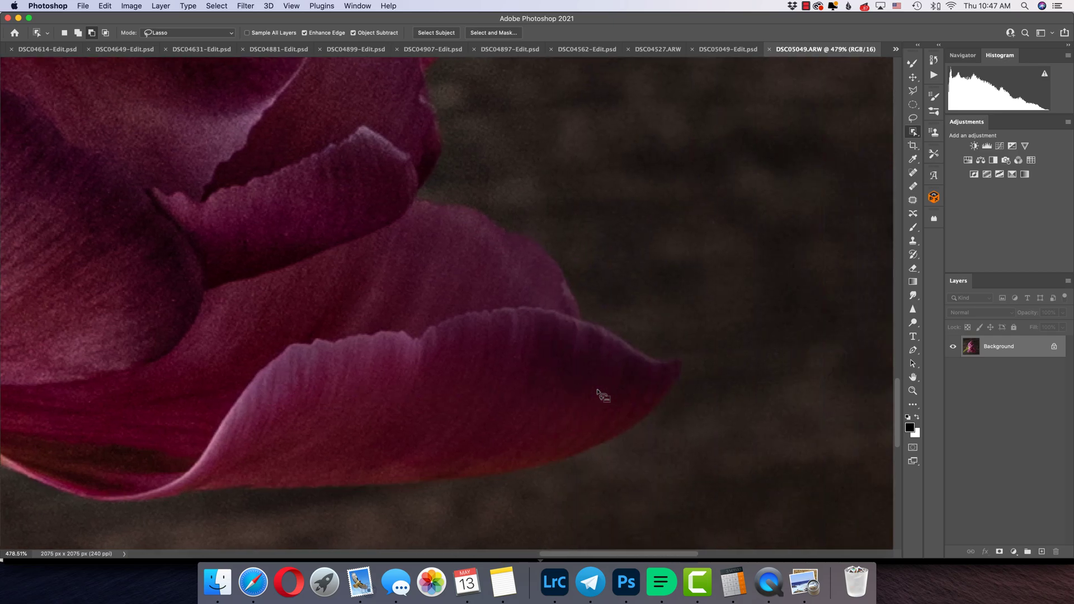
scroll(603, 395, "right", 5)
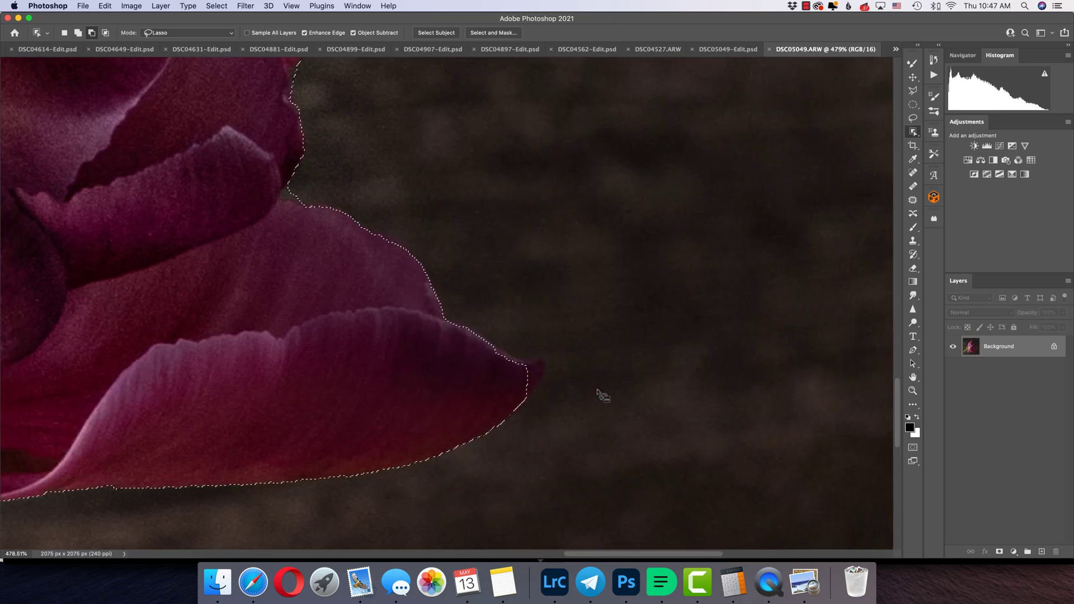
left_click(78, 34)
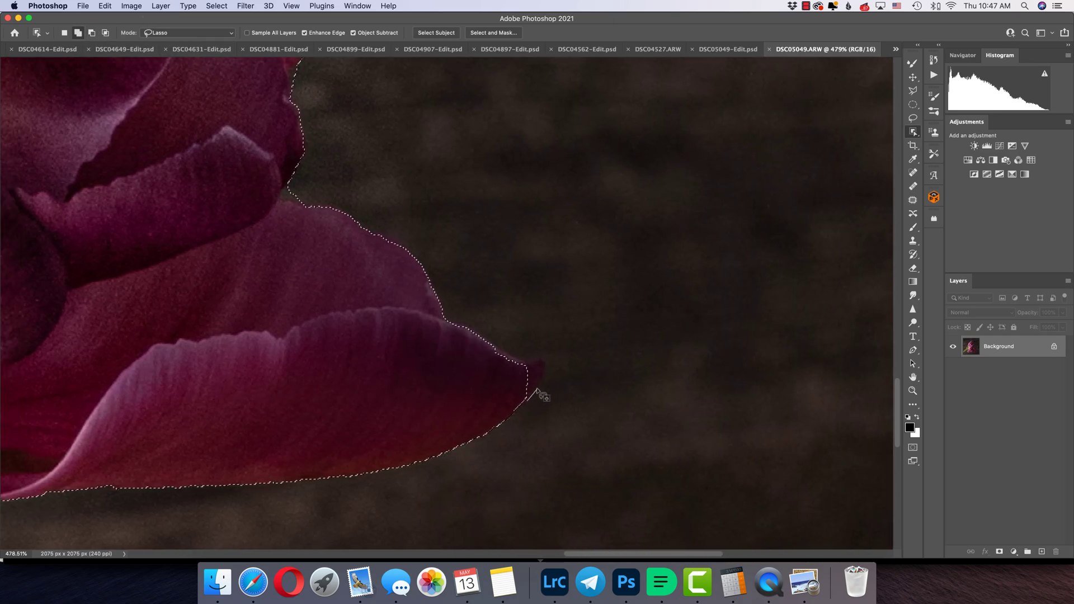
mouse_move(536, 389)
left_mouse_down()
mouse_move(542, 357)
mouse_move(525, 365)
mouse_move(527, 401)
mouse_move(546, 370)
mouse_move(543, 357)
mouse_move(509, 363)
left_mouse_up()
Subtract background near the petal tip and at the junction where two petals meet
scroll(546, 372, "up", 5)
scroll(546, 372, "left", 5)
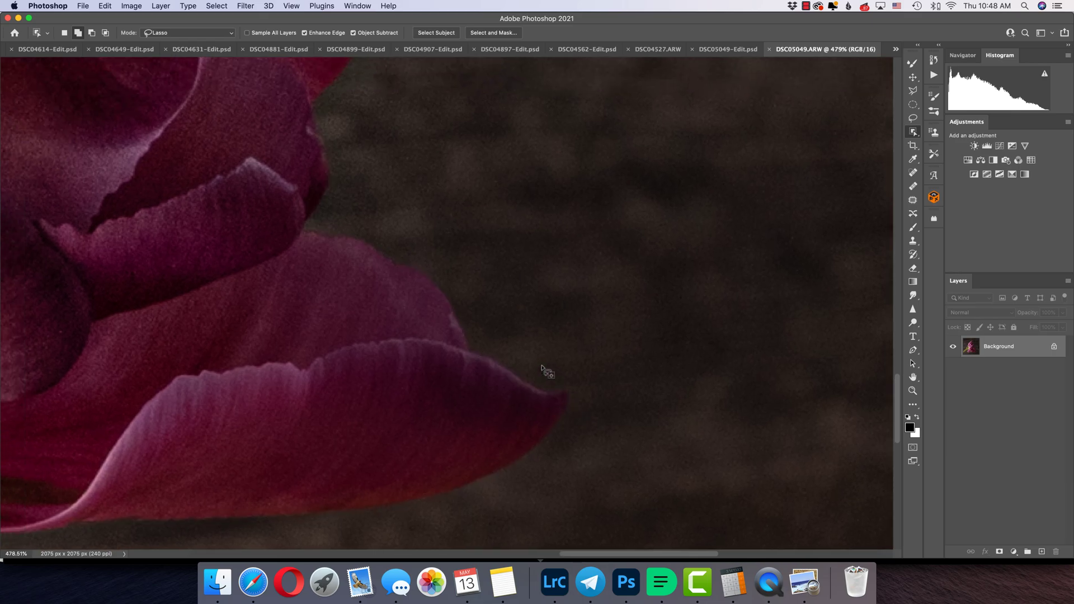
scroll(483, 385, "left", 3)
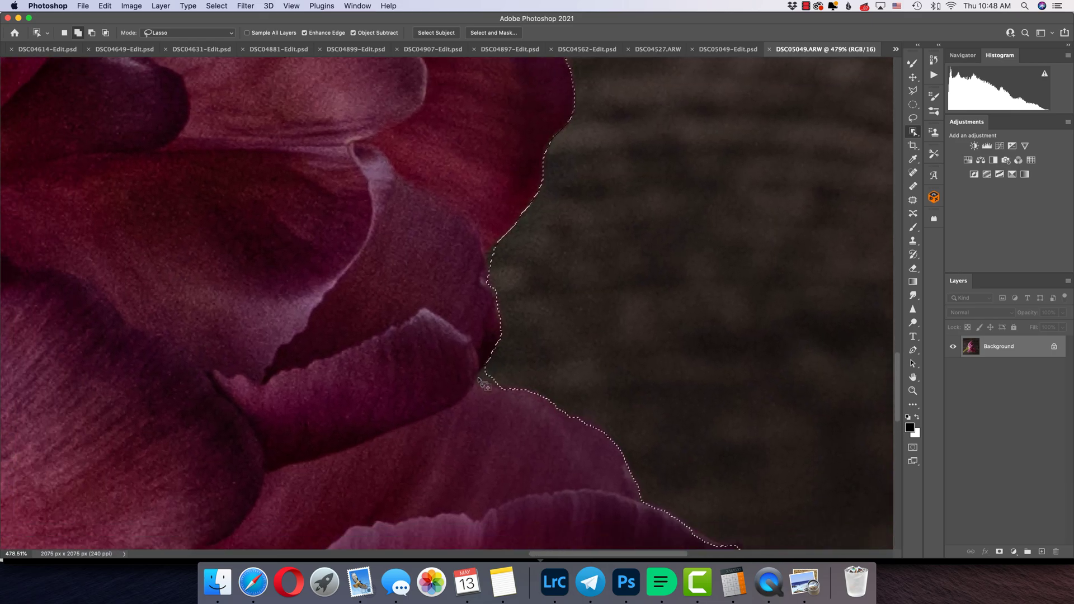
left_click(91, 34)
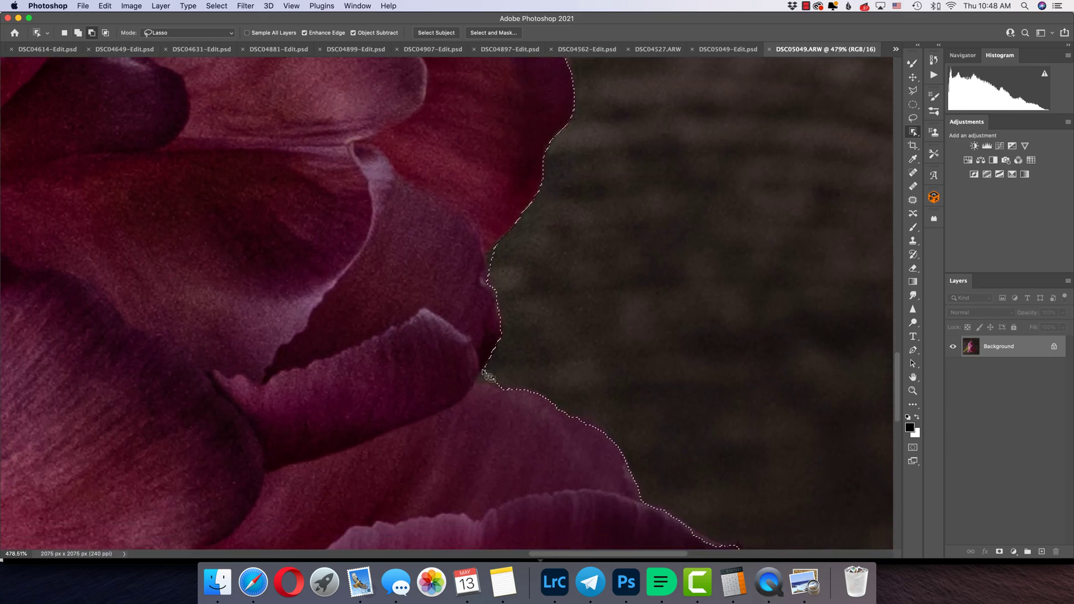
left_click_drag(486, 386, 488, 386)
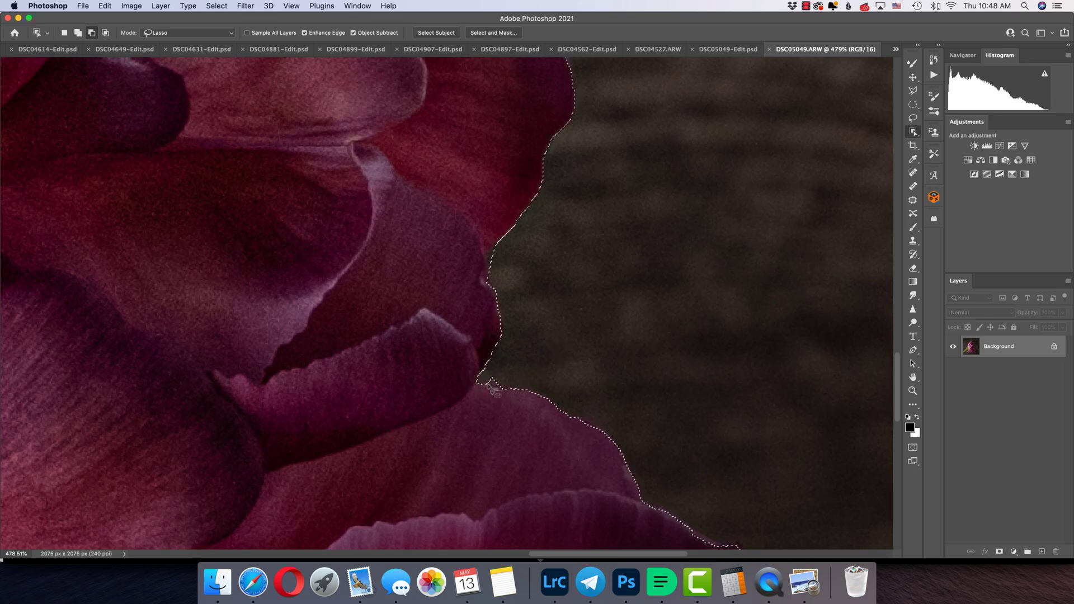
scroll(559, 308, "down", 5)
scroll(558, 307, "up", 5)
scroll(558, 307, "left", 10)
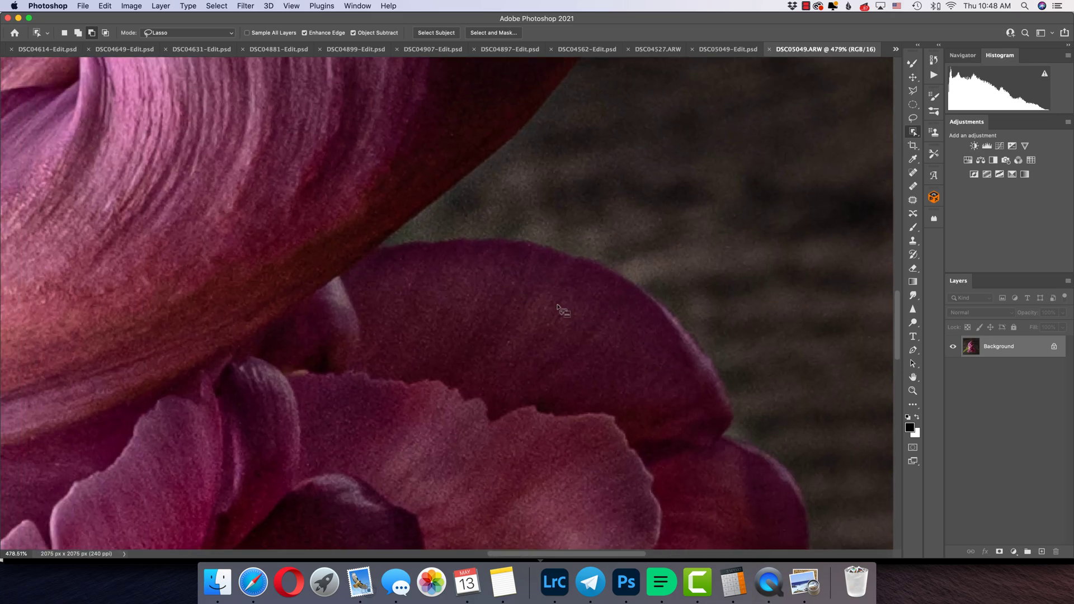
mouse_move(457, 258)
left_mouse_down()
mouse_move(434, 274)
mouse_move(488, 277)
left_mouse_up()
scroll(525, 269, "up", 10)
scroll(525, 269, "left", 5)
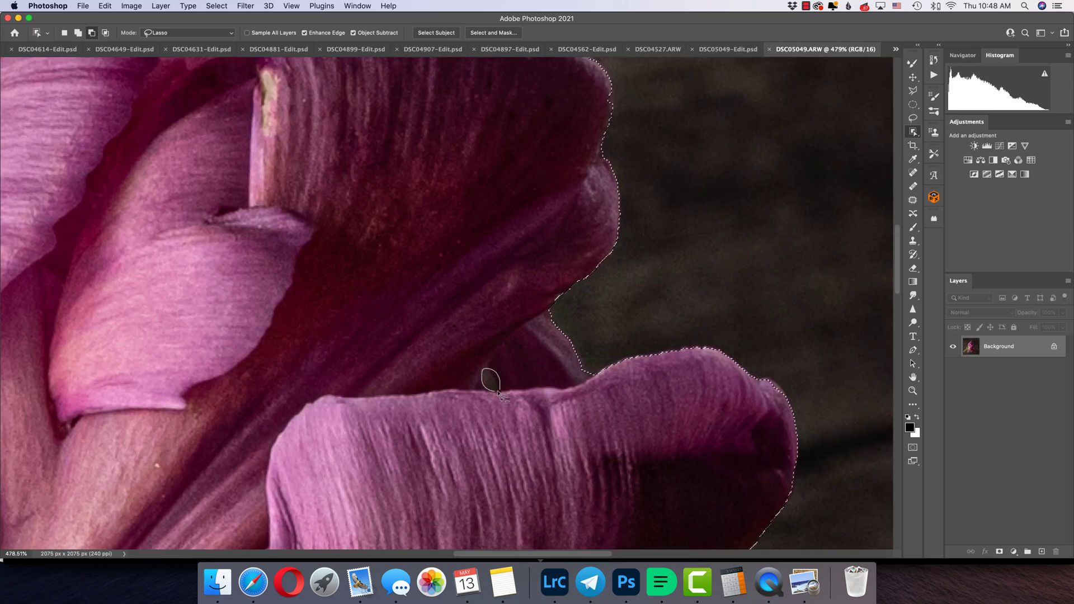
Subtract the dark background gaps between the inner petals from the selection
scroll(572, 291, "up", 5)
scroll(572, 291, "left", 2)
scroll(573, 291, "up", 3)
scroll(573, 291, "left", 1)
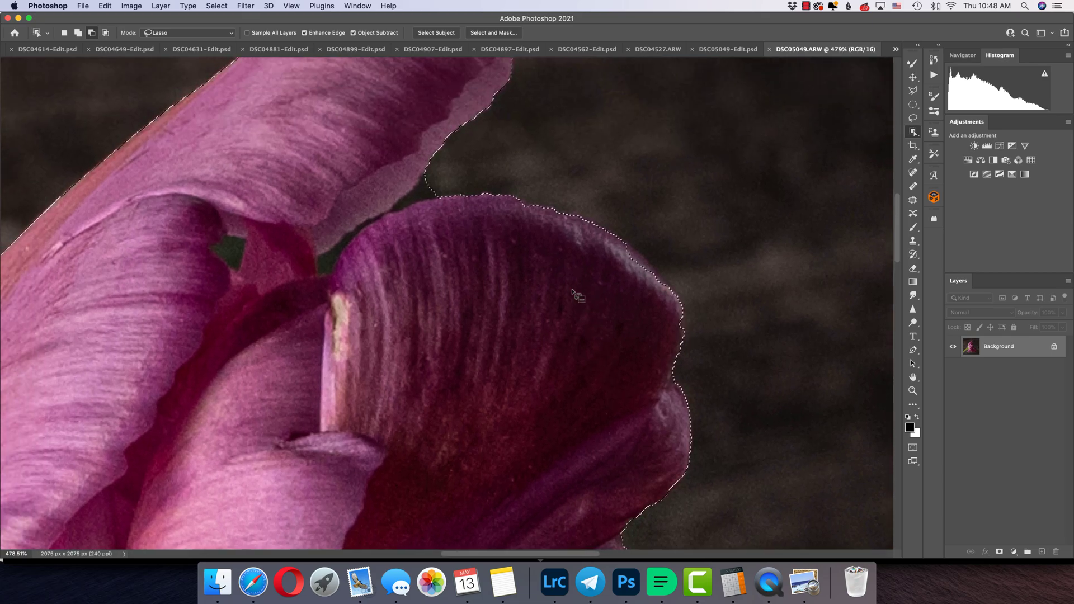
mouse_move(430, 178)
left_mouse_down()
mouse_move(389, 211)
mouse_move(445, 202)
left_mouse_up()
scroll(441, 199, "left", 5)
scroll(441, 199, "down", 1)
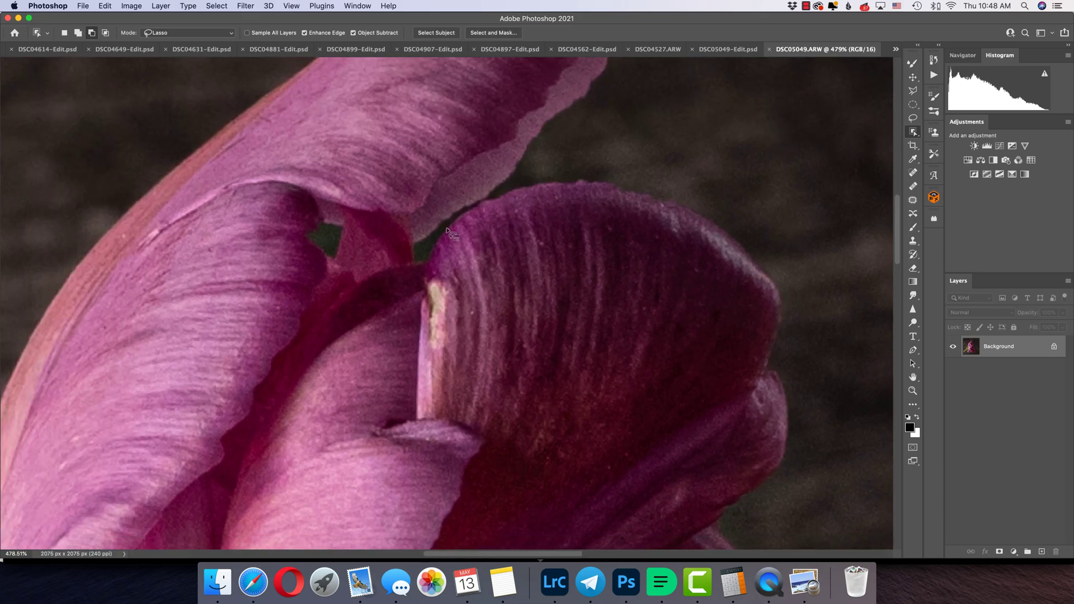
mouse_move(548, 188)
left_mouse_down()
mouse_move(487, 225)
mouse_move(478, 247)
mouse_move(551, 189)
left_mouse_up()
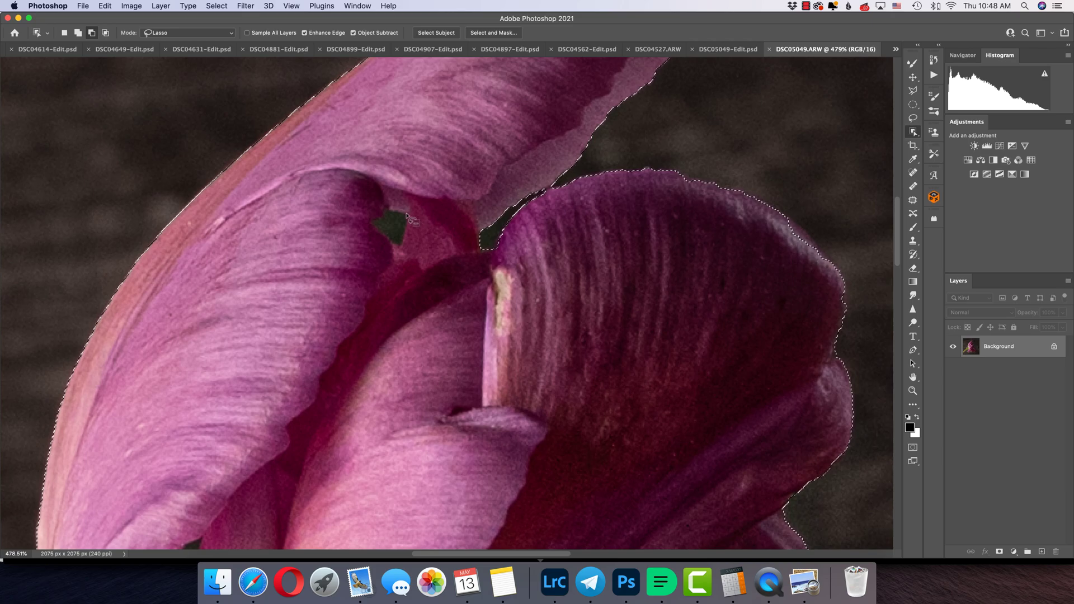
Remove the small dark triangle and the remaining dark gap from the selection
mouse_move(392, 209)
left_mouse_down()
mouse_move(377, 233)
mouse_move(403, 248)
mouse_move(411, 219)
left_mouse_up()
scroll(411, 219, "down", 10)
scroll(411, 219, "left", 7)
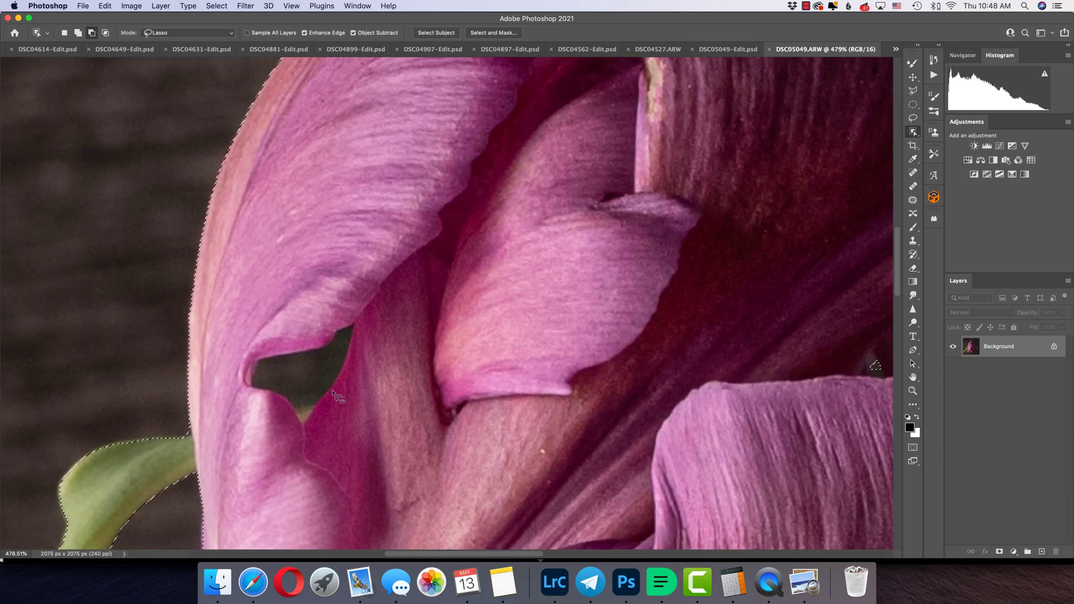
mouse_move(301, 423)
left_mouse_down()
mouse_move(337, 380)
mouse_move(356, 324)
mouse_move(267, 354)
mouse_move(249, 379)
mouse_move(294, 401)
mouse_move(301, 435)
left_mouse_up()
scroll(301, 437, "down", 10)
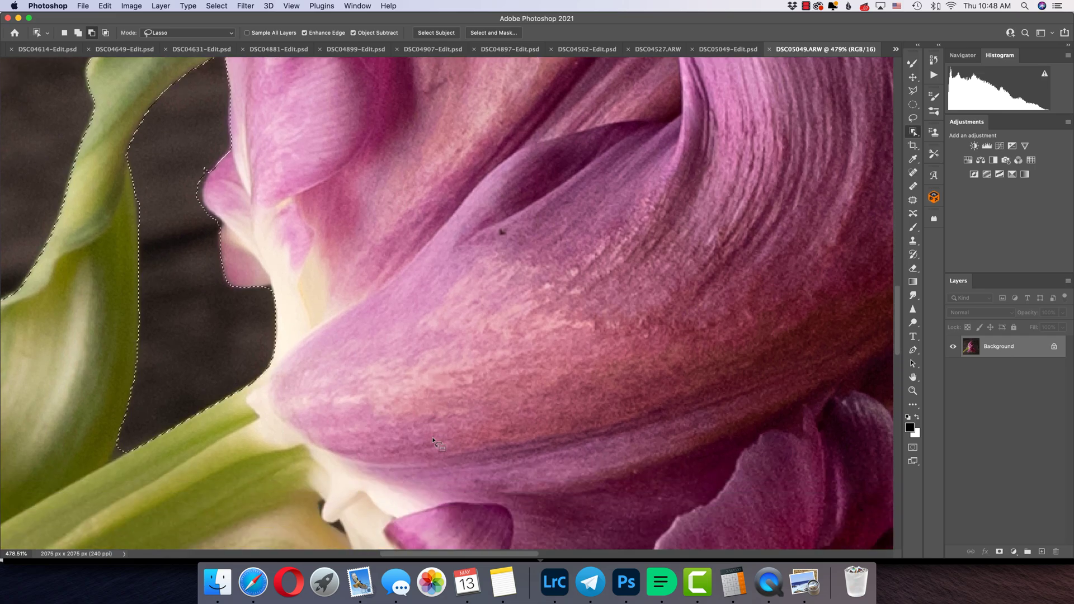
scroll(434, 441, "down", 10)
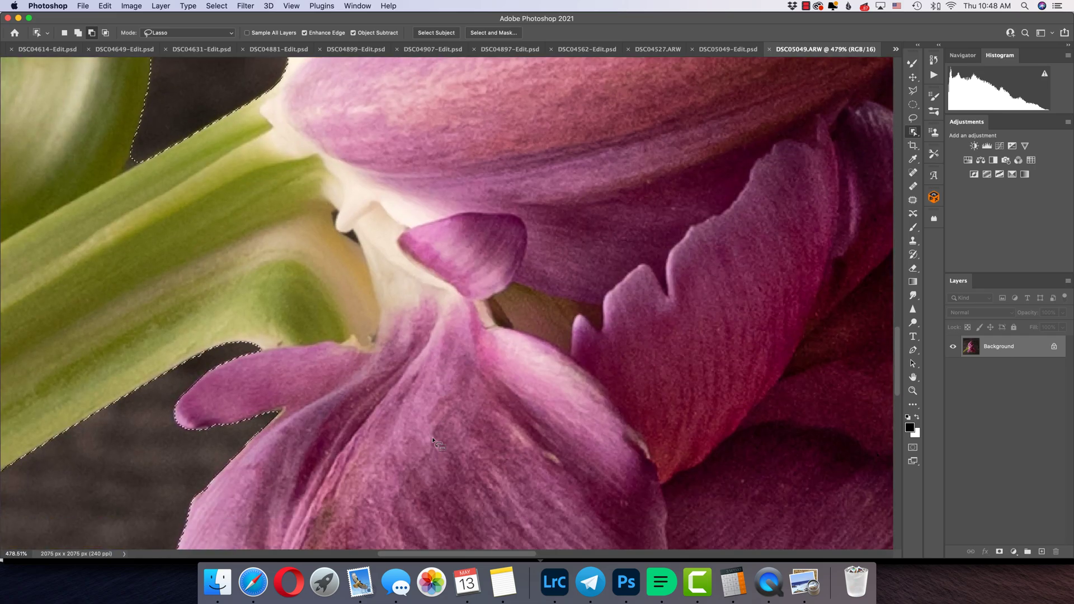
scroll(403, 383, "down", 10)
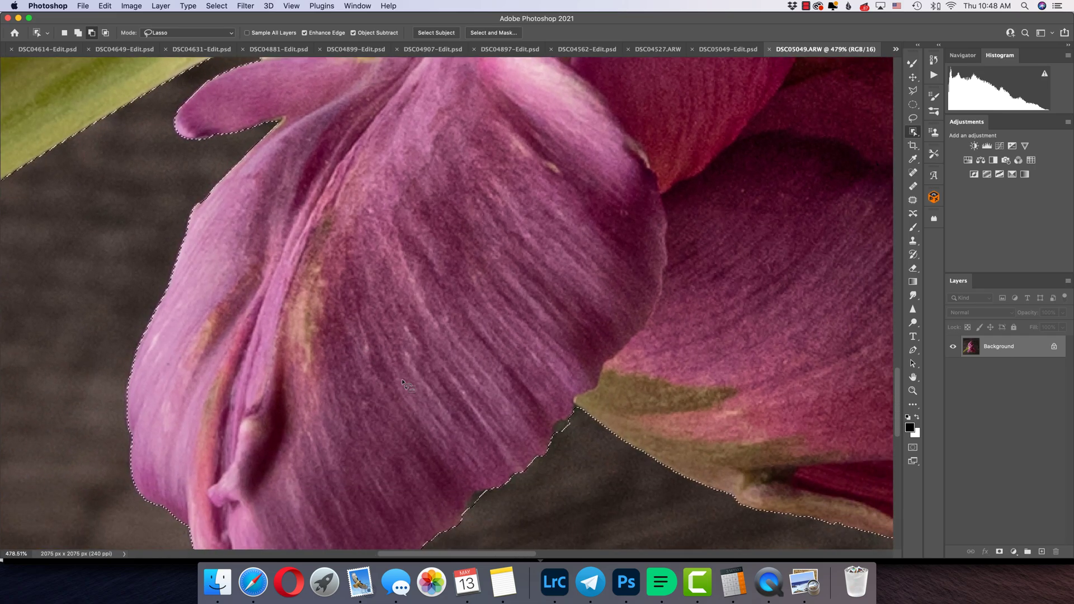
scroll(492, 506, "down", 3)
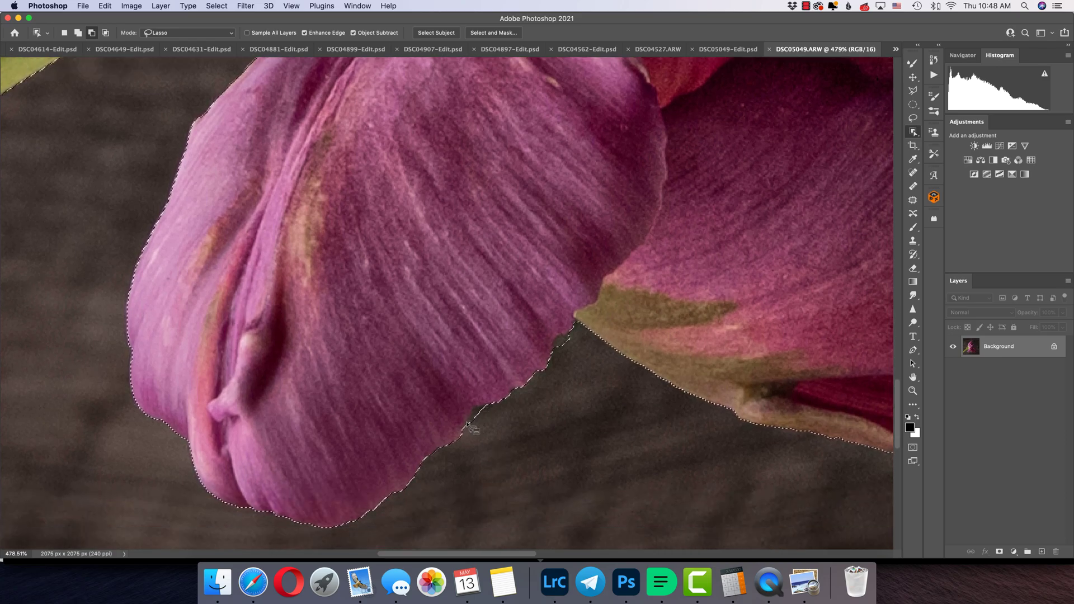
Trim background along the lower petal's edge and zoom back out
left_click_drag(492, 404, 492, 404)
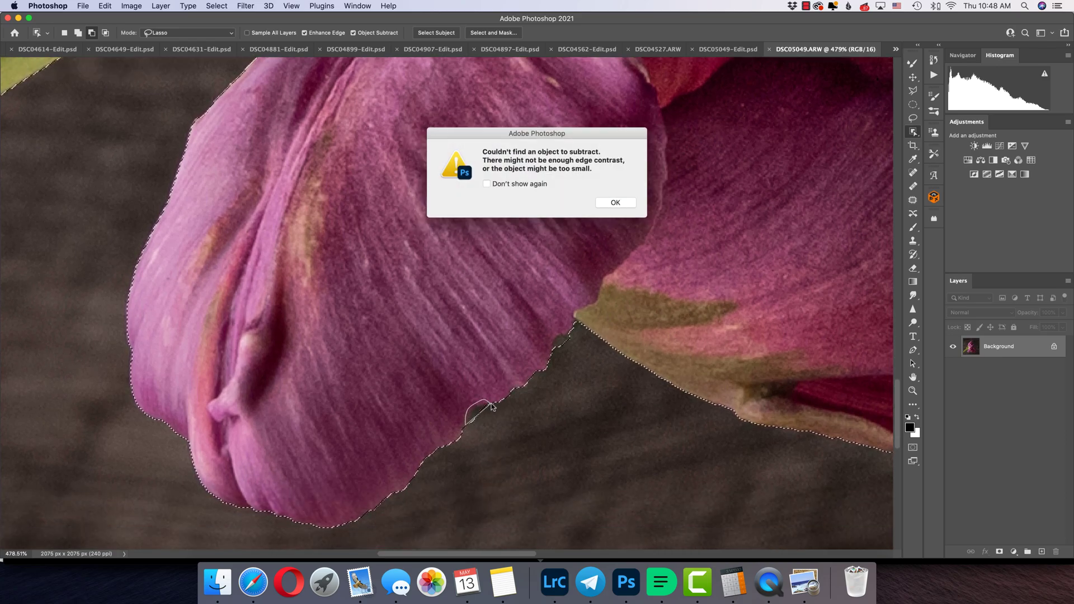
left_click(627, 202)
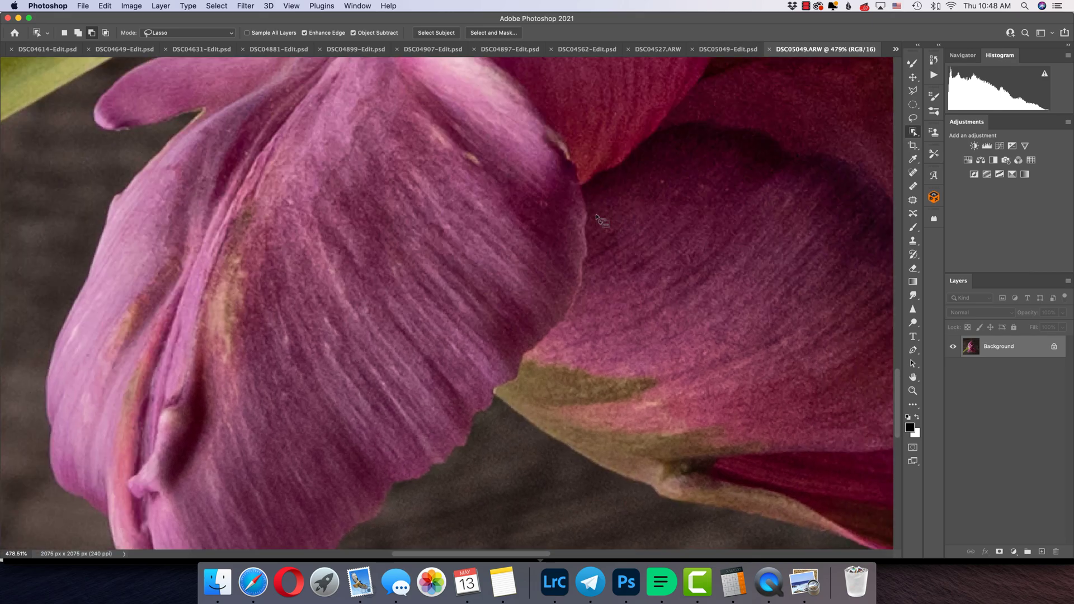
scroll(597, 218, "down", 10)
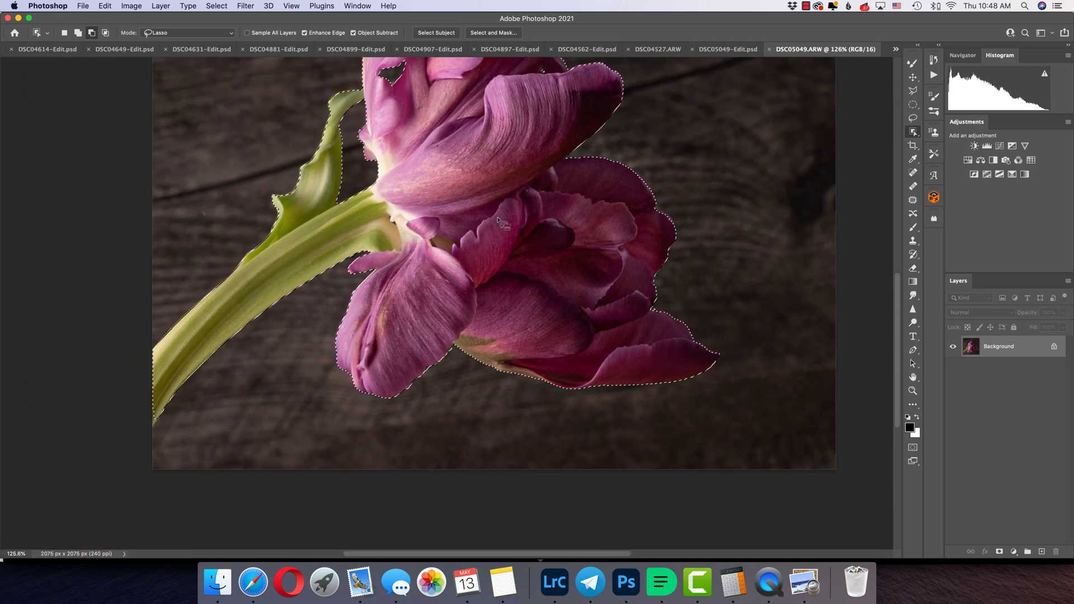
scroll(499, 221, "down", 3)
scroll(499, 221, "down", 2)
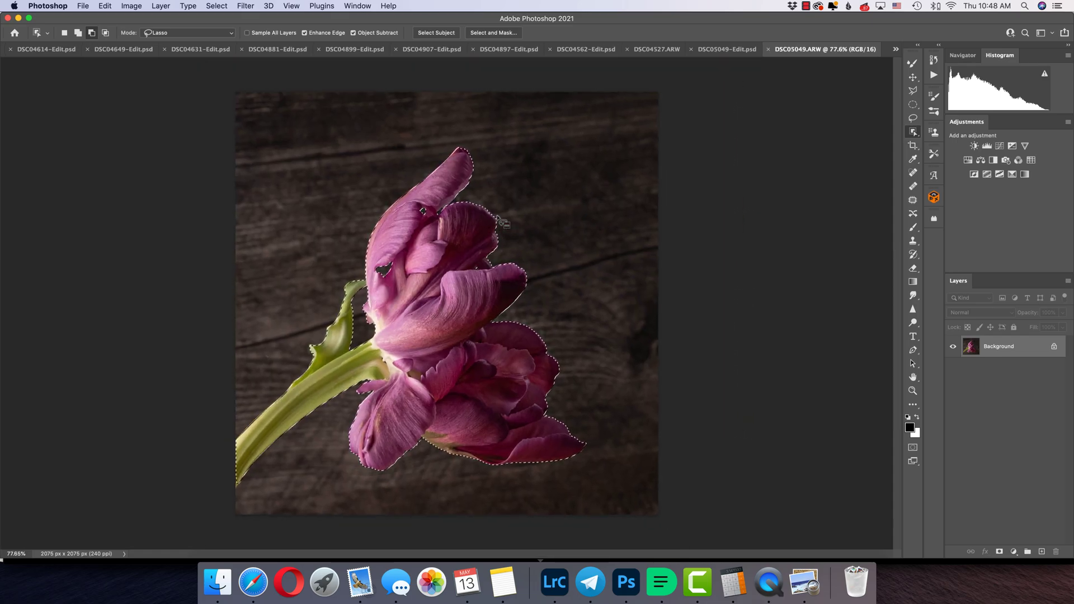
Copy the tulip selection to Layer 1 via Layer Via Copy, checking it against the hidden Background
right_click(427, 338)
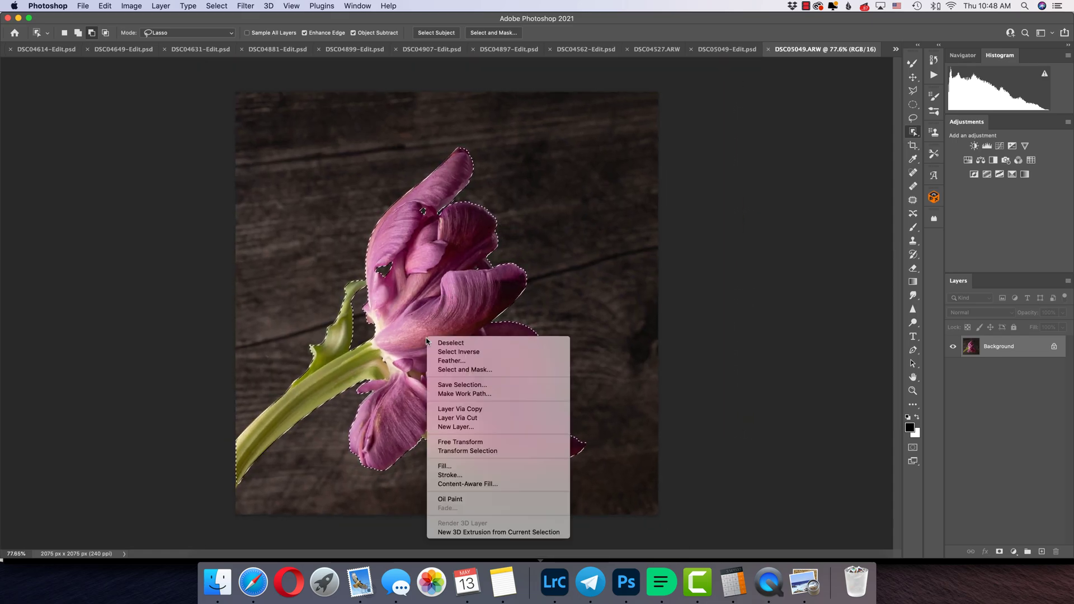
left_click(457, 410)
left_click(953, 368)
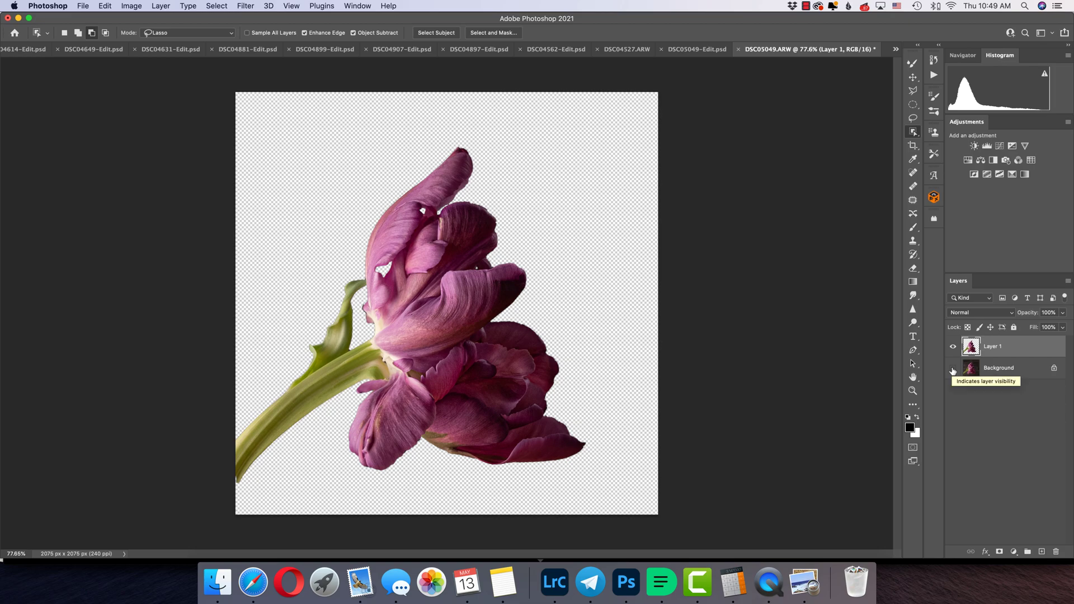
left_click(954, 373)
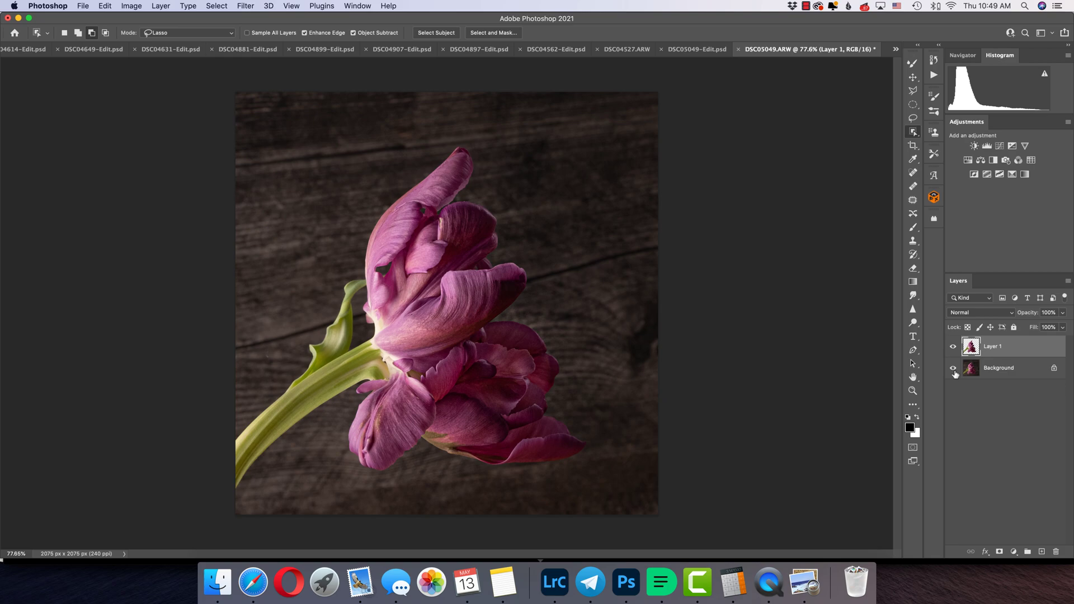
Add a black Solid Color fill layer above Background at 59% opacity
left_click(1030, 369)
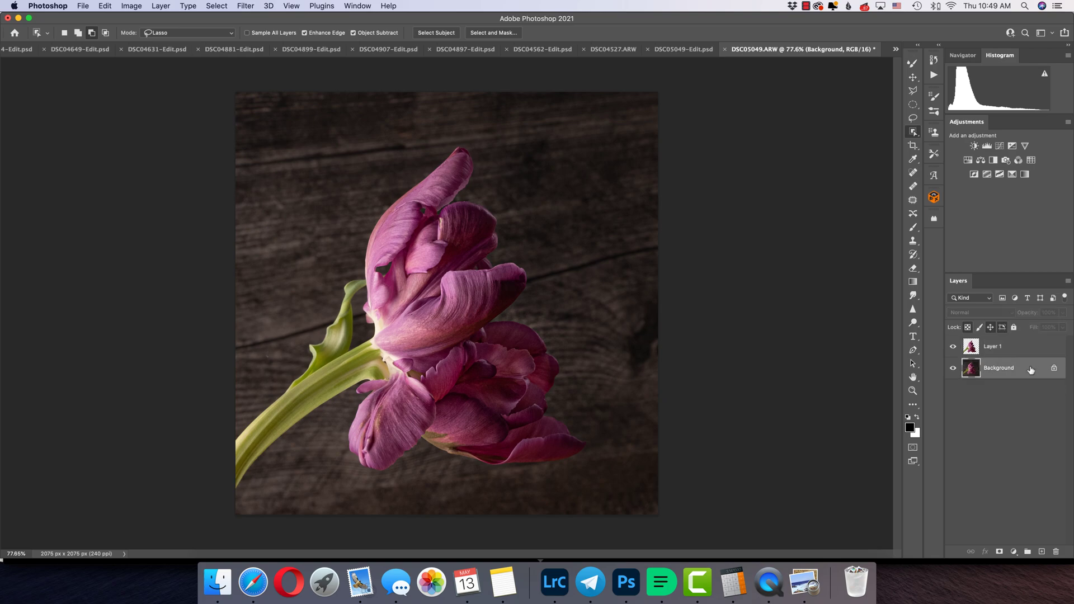
left_click(1013, 552)
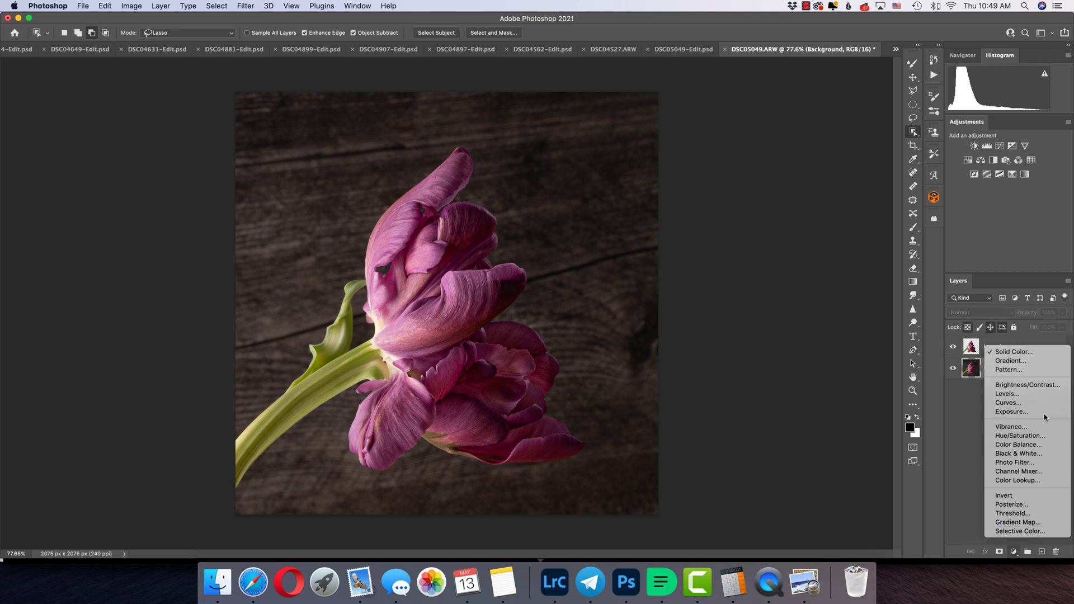
left_click(1036, 352)
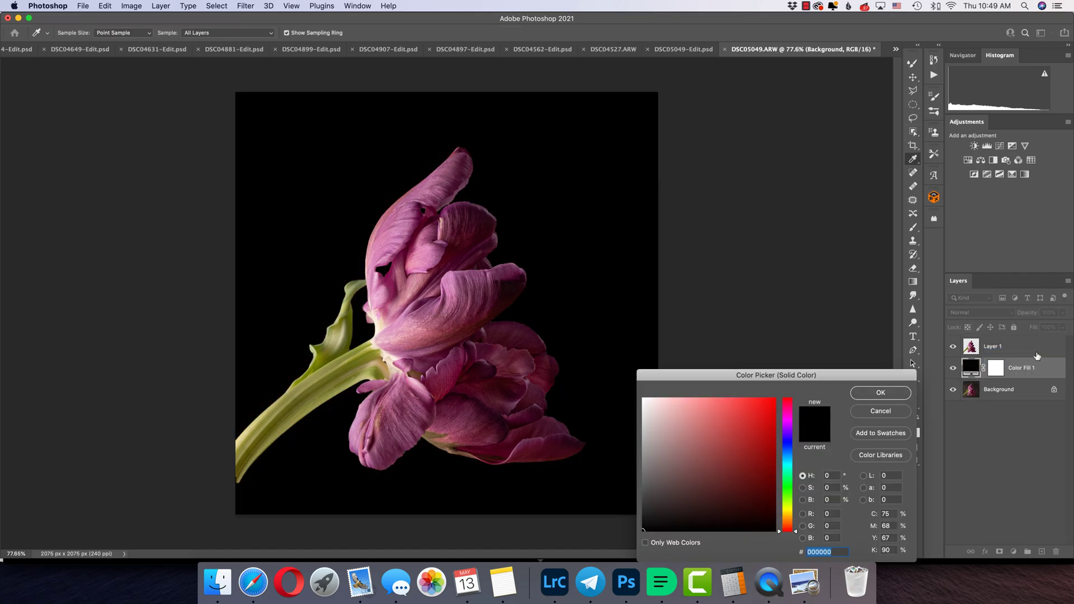
left_click(879, 392)
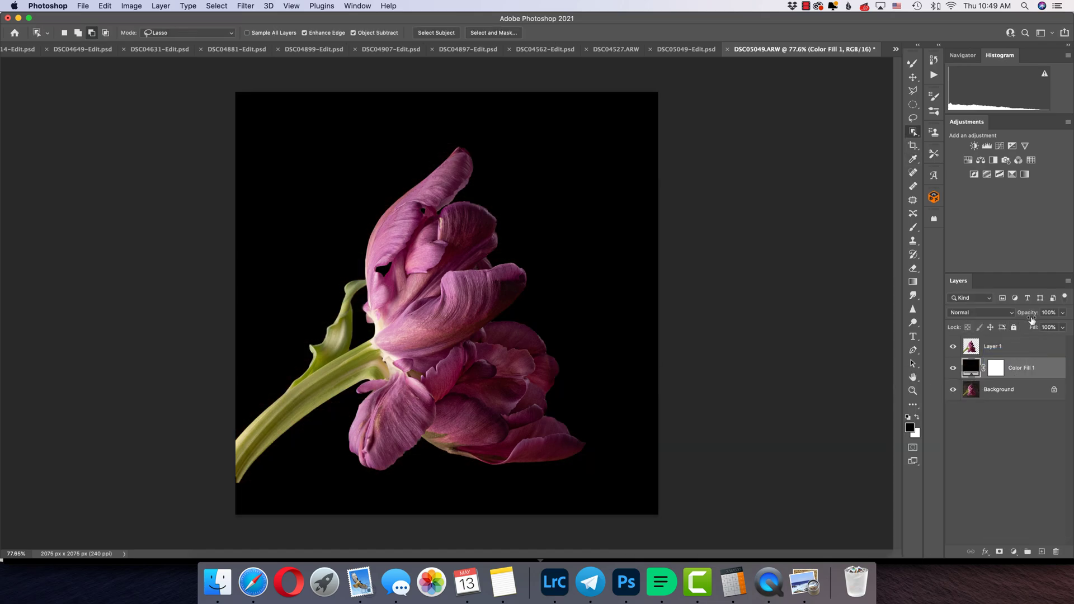
left_click_drag(1029, 313, 1011, 312)
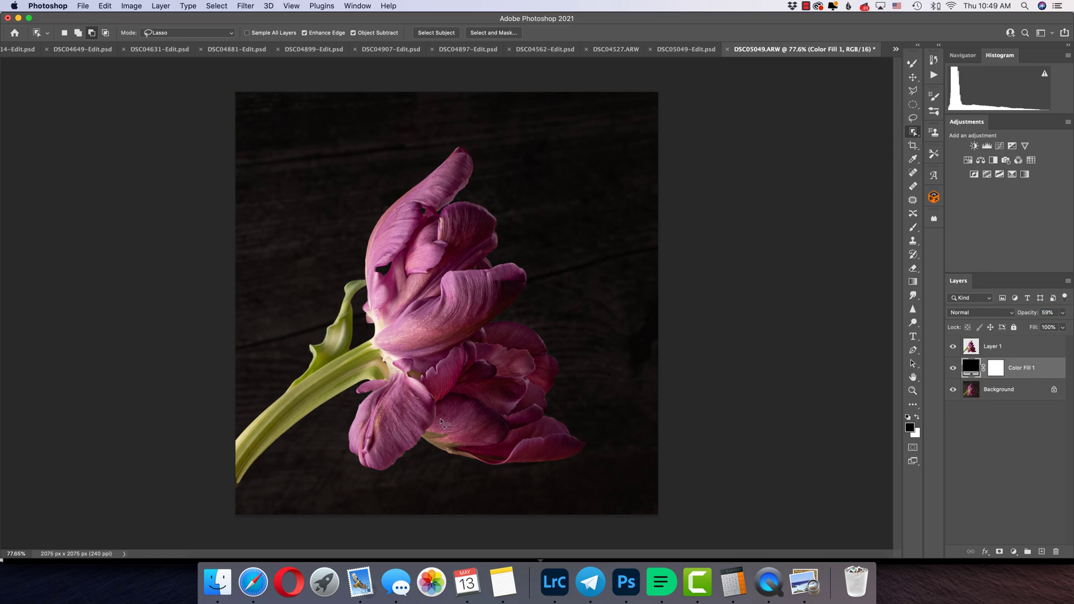
Select the tulip's Layer 1 and add a white layer mask to it
scroll(615, 310, "up", 5)
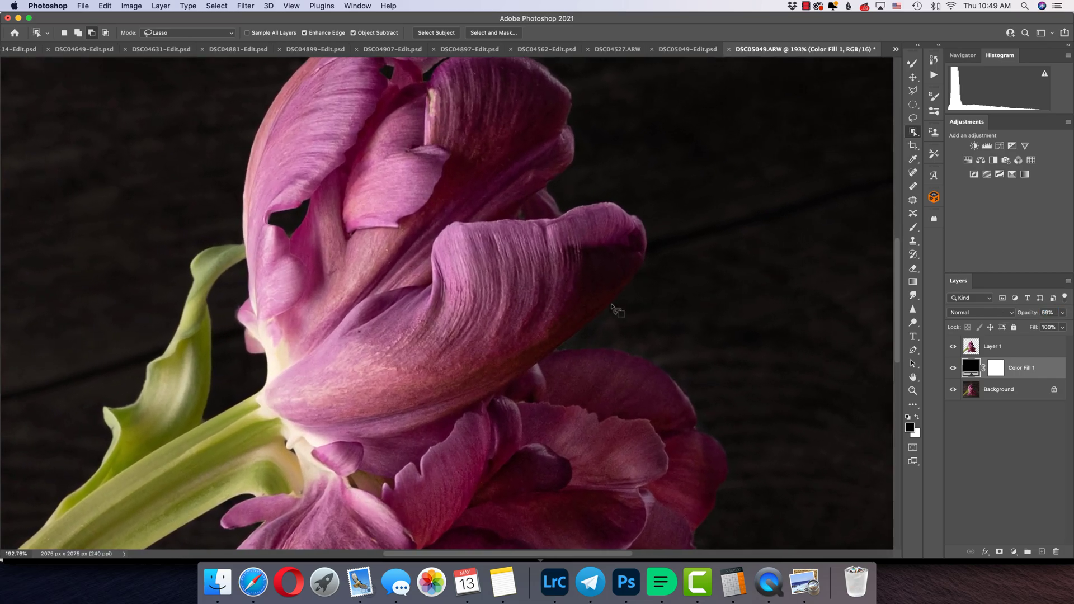
scroll(615, 310, "down", 2)
scroll(615, 309, "right", 2)
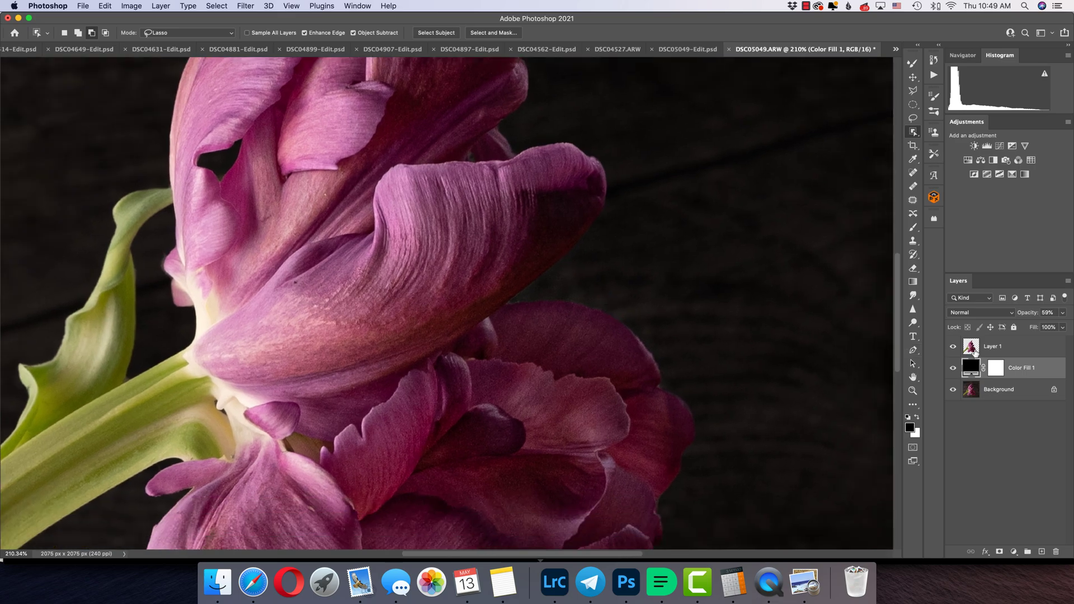
left_click(1002, 349)
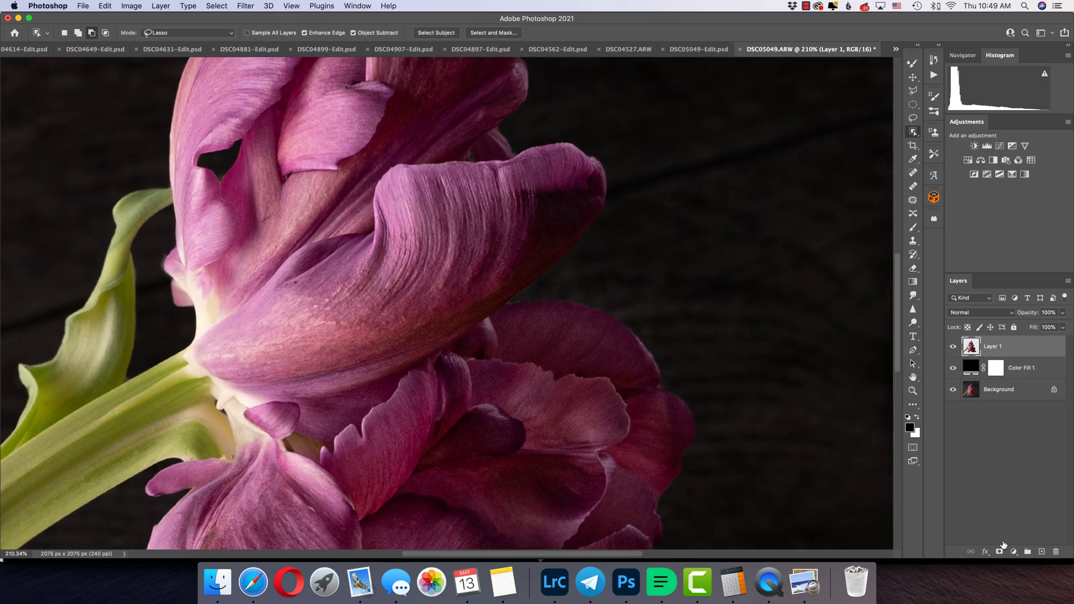
left_click(1000, 552)
scroll(572, 329, "up", 6)
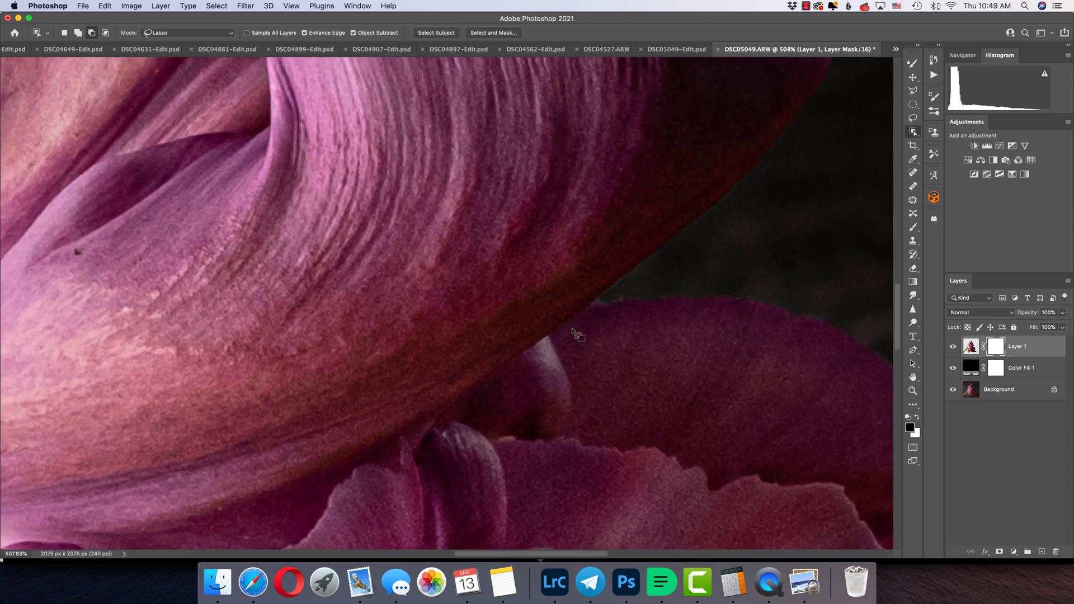
Switch to the Brush tool and shrink it from 400 to 20 px, moving to the petal edges
key("b")
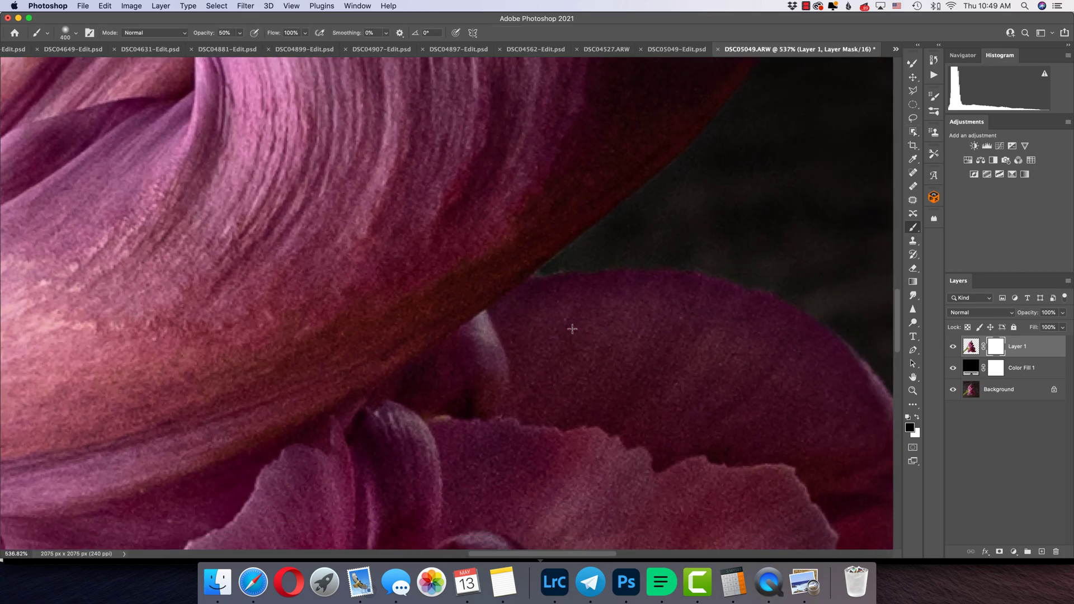
key("bracketleft")
key("bracketleft")
key("bracketleft")
key("bracketleft")
key("bracketleft")
key("bracketleft")
key("bracketleft")
key("bracketleft")
key("bracketleft")
key("bracketleft")
key("bracketleft")
key("bracketleft")
key("bracketleft")
key("bracketleft")
key("bracketleft")
scroll(571, 270, "down", 10)
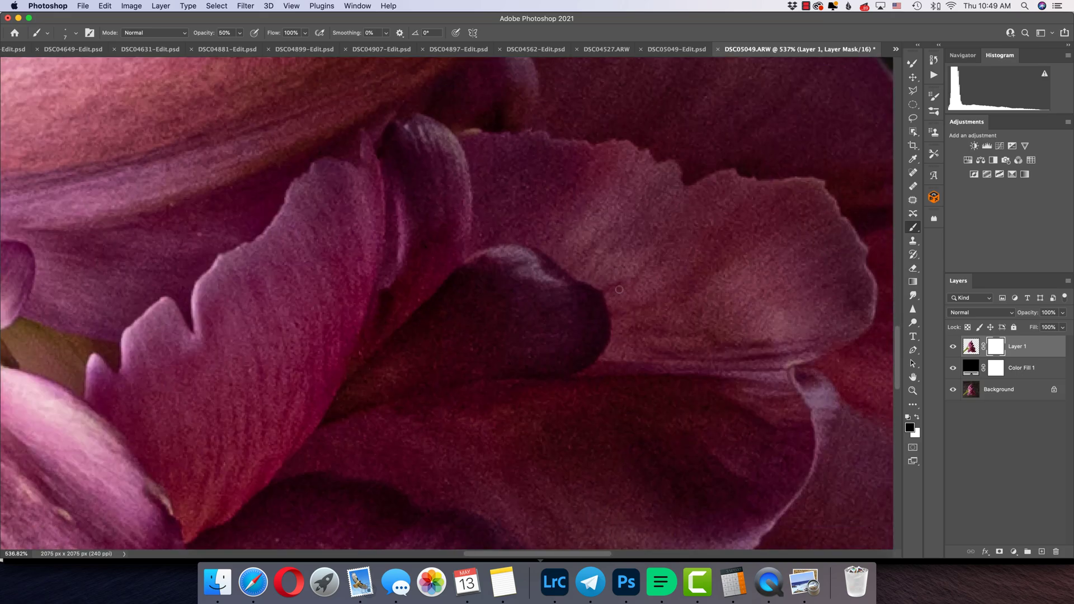
scroll(616, 289, "right", 3)
scroll(616, 289, "up", 3)
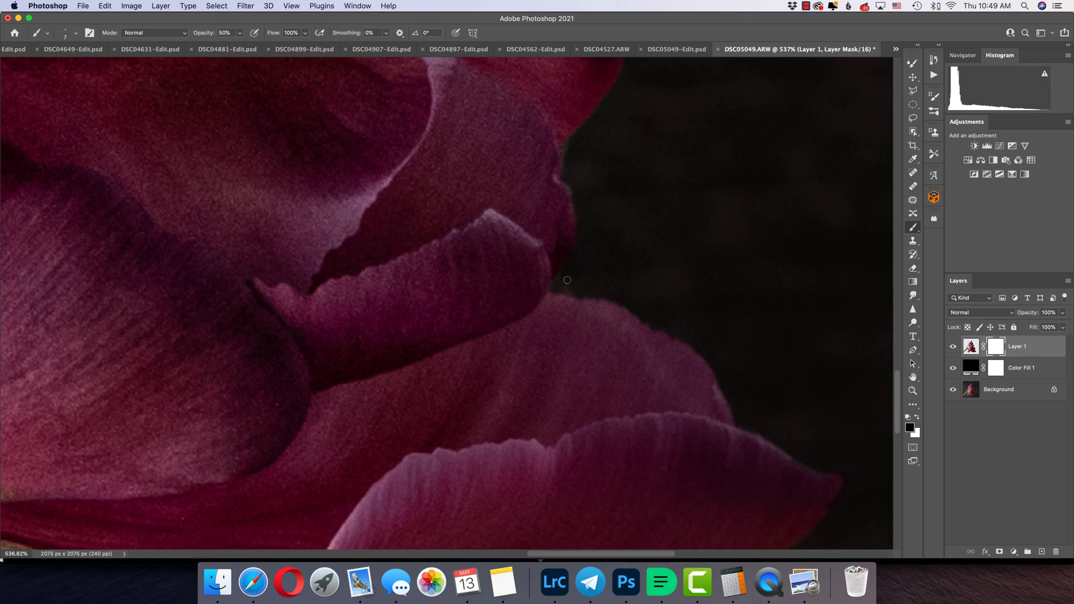
scroll(715, 229, "right", 3)
scroll(714, 230, "down", 1)
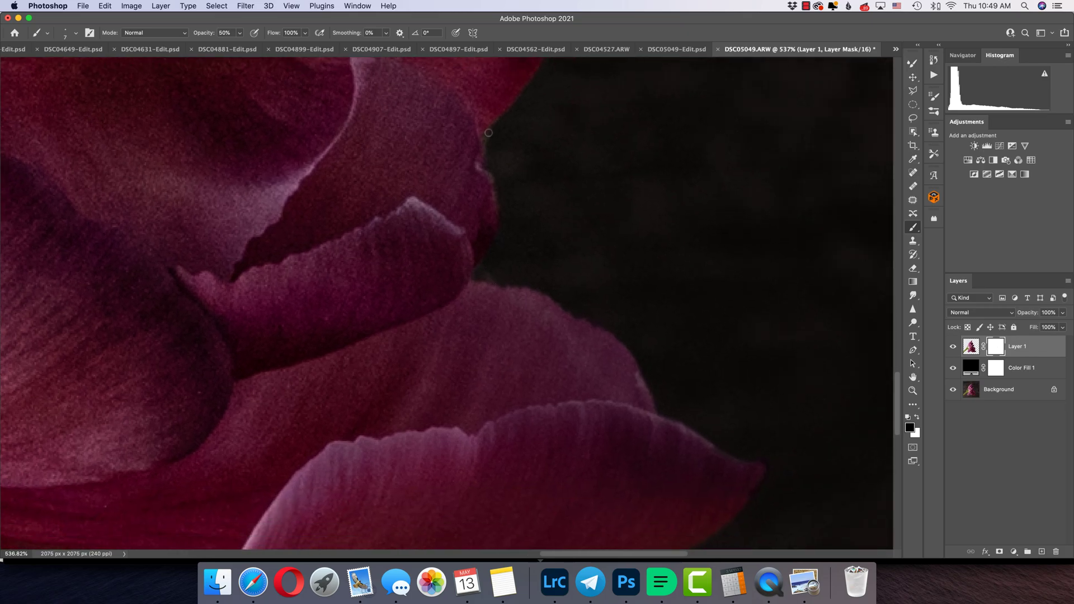
scroll(493, 183, "down", 10)
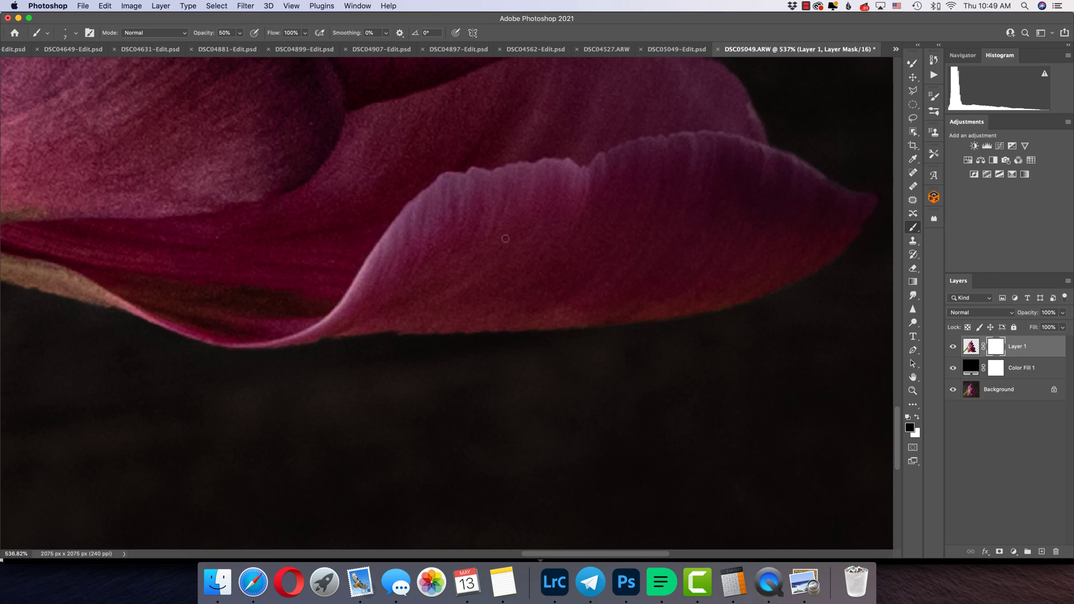
scroll(497, 212, "left", 5)
scroll(505, 239, "left", 10)
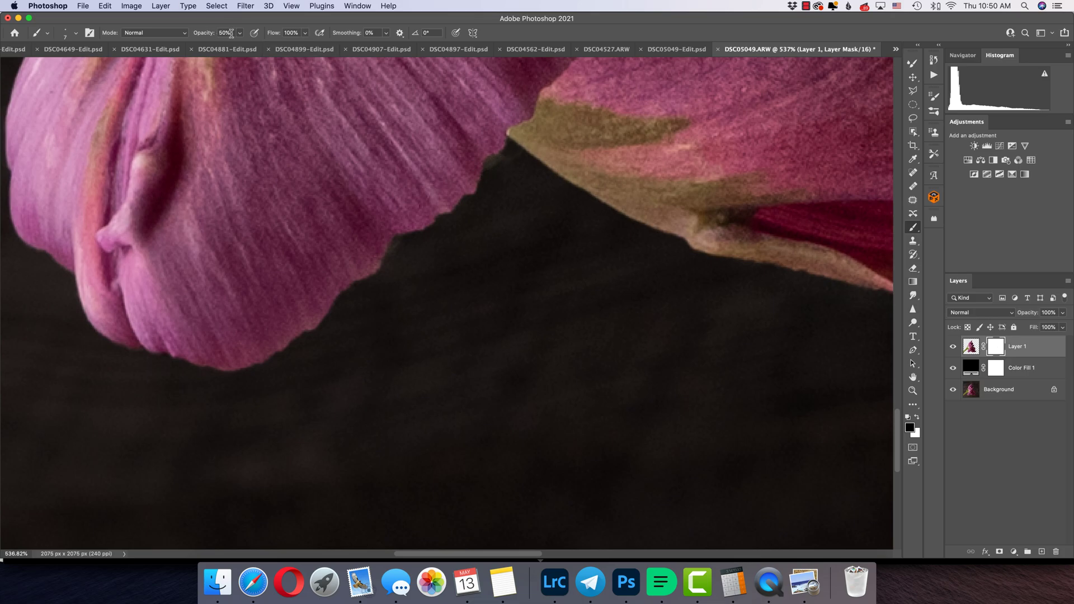
Set brush opacity to 100% and clean the petal edges on Layer 1's mask at 537% zoom
key("0")
scroll(448, 303, "up", 10)
scroll(447, 302, "left", 8)
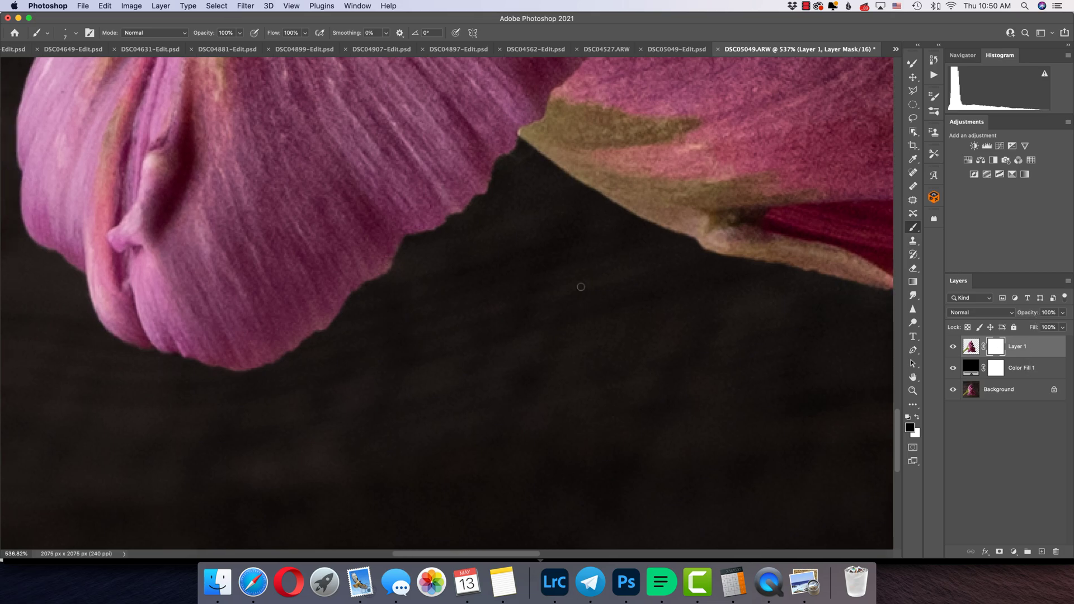
scroll(448, 302, "up", 5)
scroll(447, 302, "left", 2)
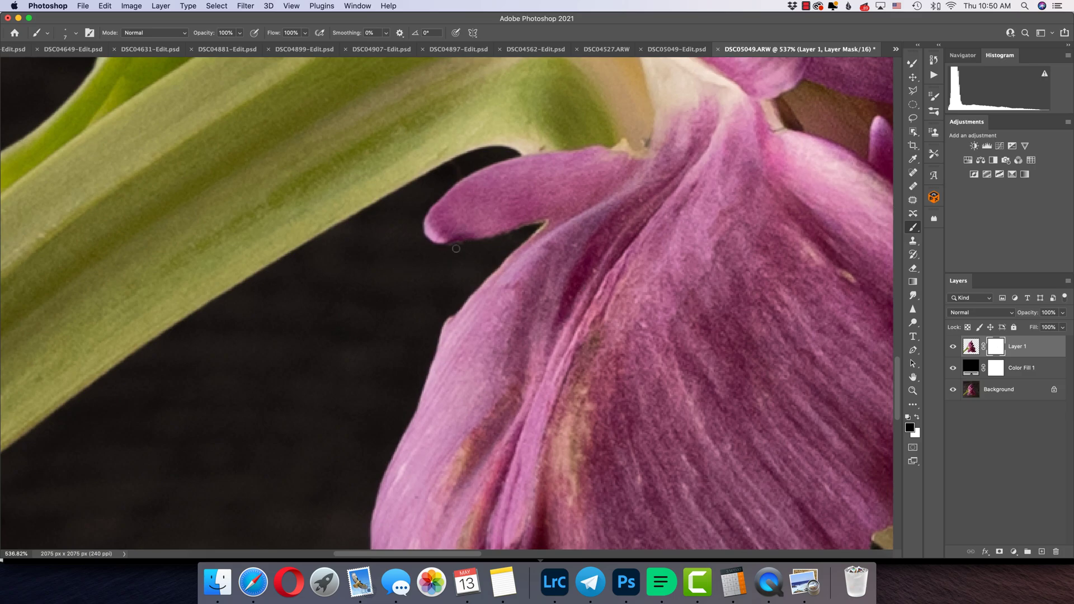
scroll(456, 249, "left", 15)
scroll(456, 248, "down", 10)
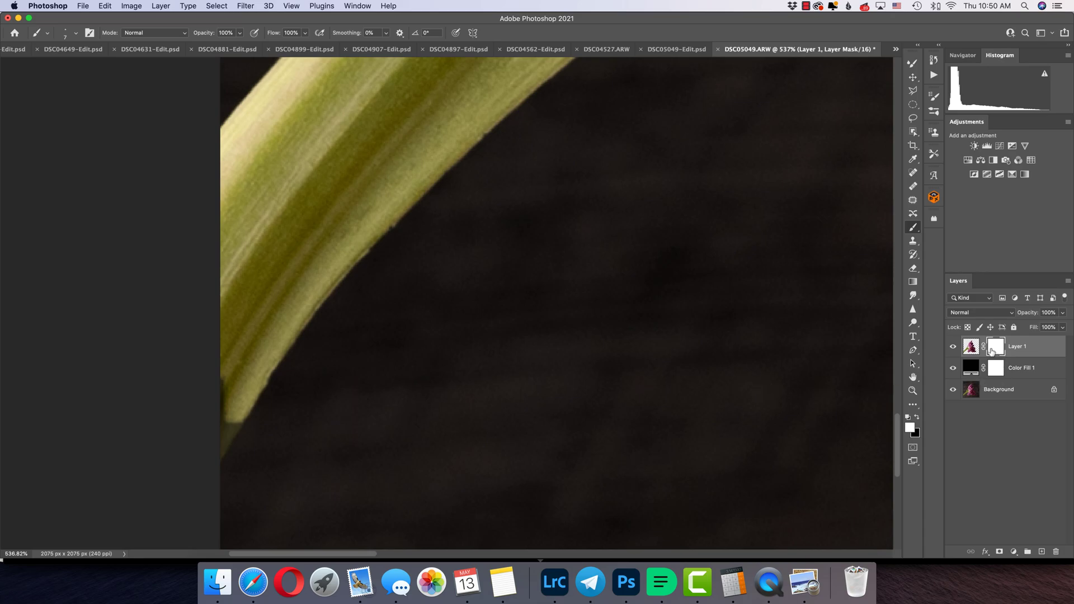
Try a black stroke along the leaf's lower edge, undo it, and set white with brush size 16
key("x")
left_click_drag(241, 405, 238, 410)
key("super+z")
key("x")
key("bracketright")
key("bracketright")
key("bracketright")
Check the background with Color Fill 1 hidden, then paint over the leaf tip on its mask
left_click(952, 369)
left_click(952, 369)
left_click(997, 371)
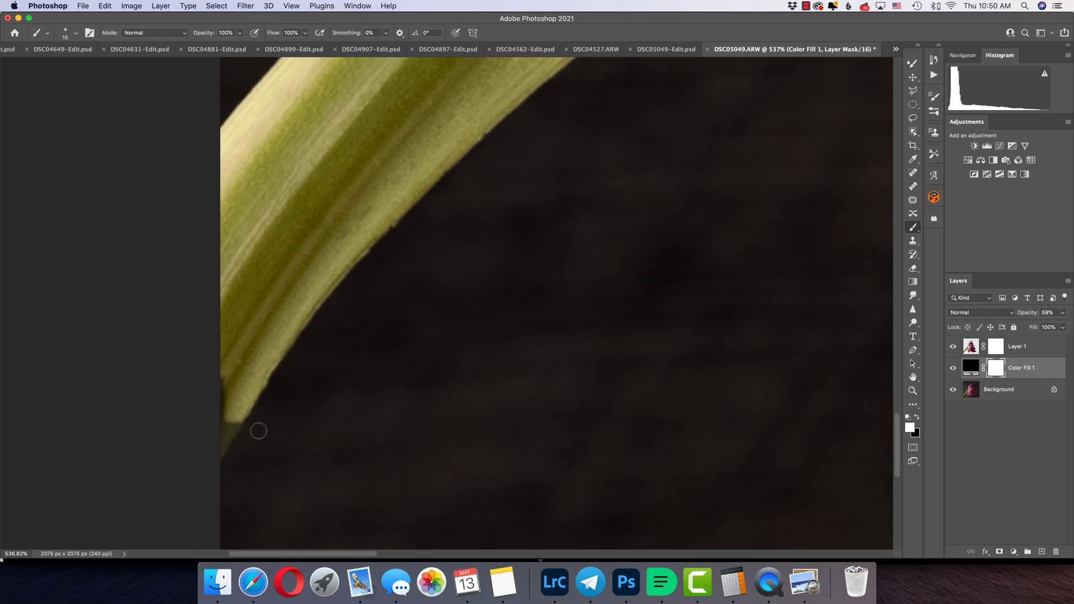
mouse_move(230, 414)
left_mouse_down()
mouse_move(211, 445)
mouse_move(240, 425)
left_mouse_up()
key("x")
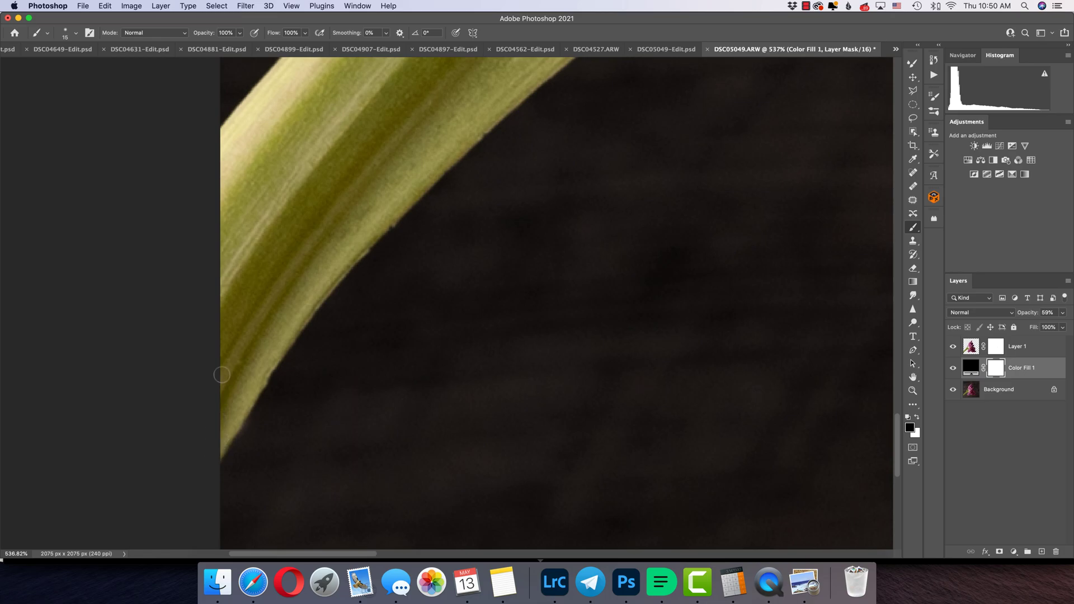
With an 8 px brush on Layer 1's mask, paint away the grey halos along the leaf and the petal's left edge
scroll(306, 335, "up", 5)
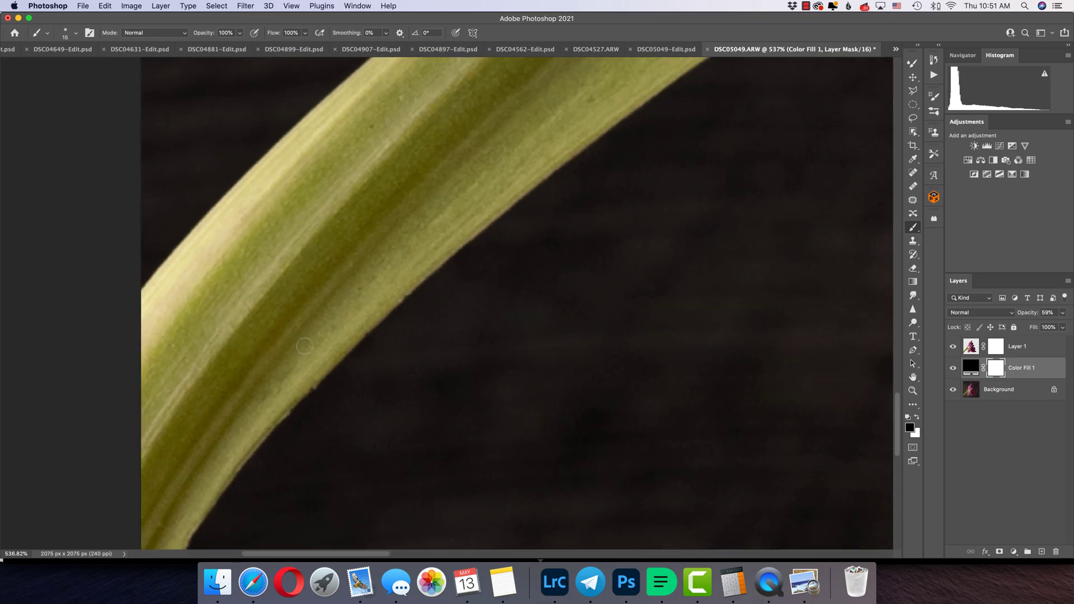
scroll(305, 346, "right", 10)
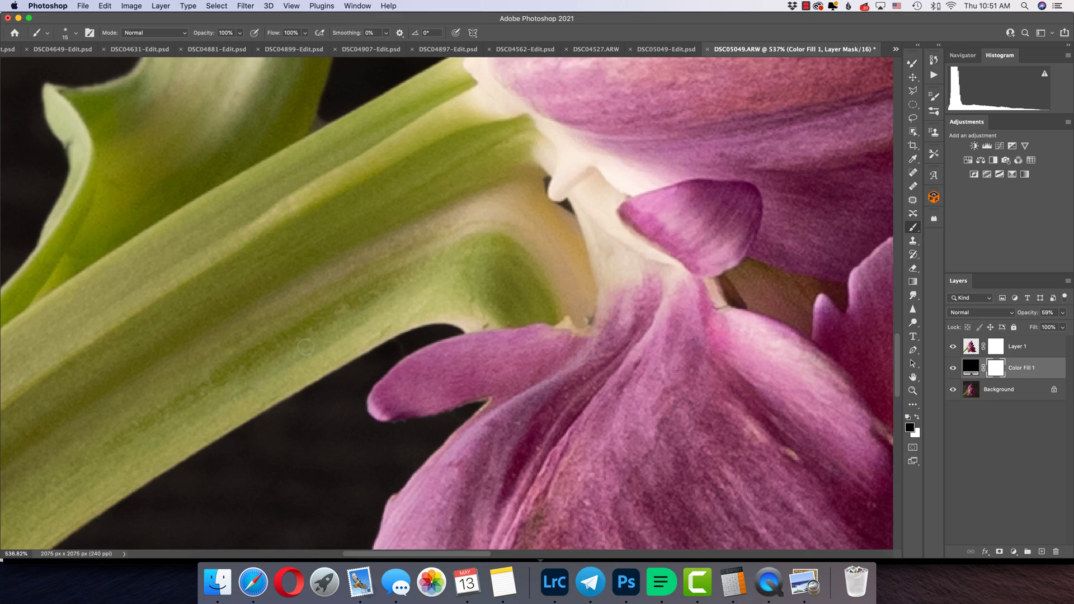
scroll(305, 347, "up", 8)
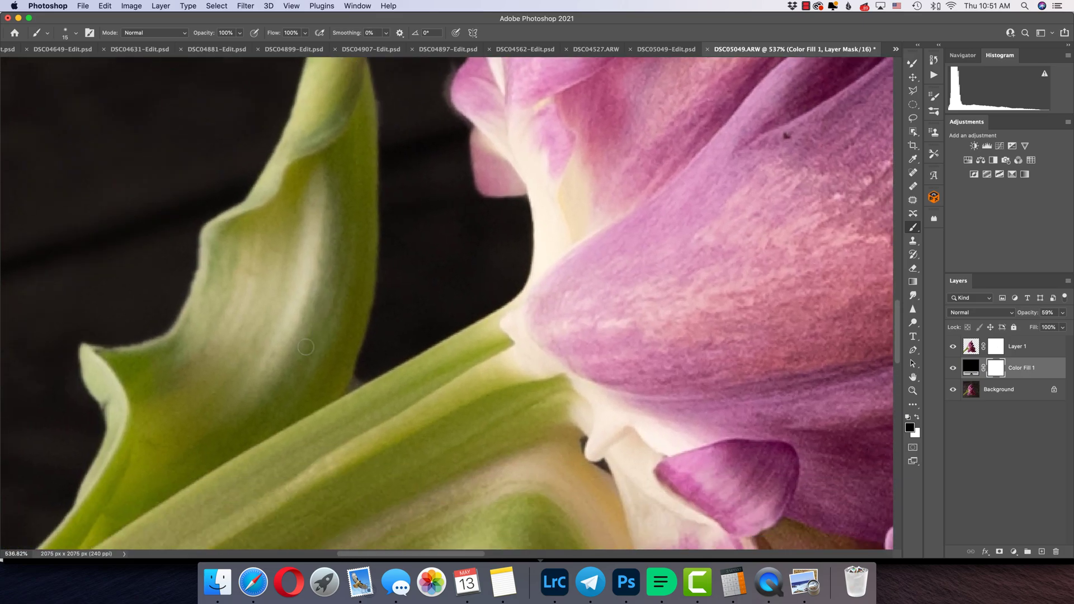
left_click(1002, 350)
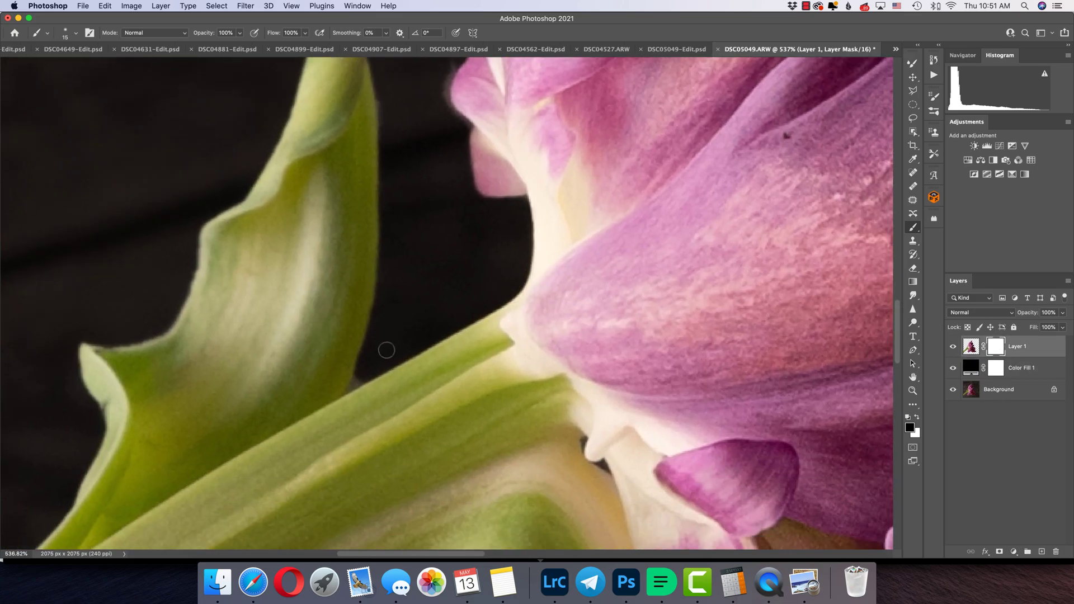
key("bracketleft")
key("bracketleft")
key("bracketleft")
left_click_drag(360, 367, 351, 386)
scroll(454, 322, "up", 8)
scroll(453, 323, "right", 5)
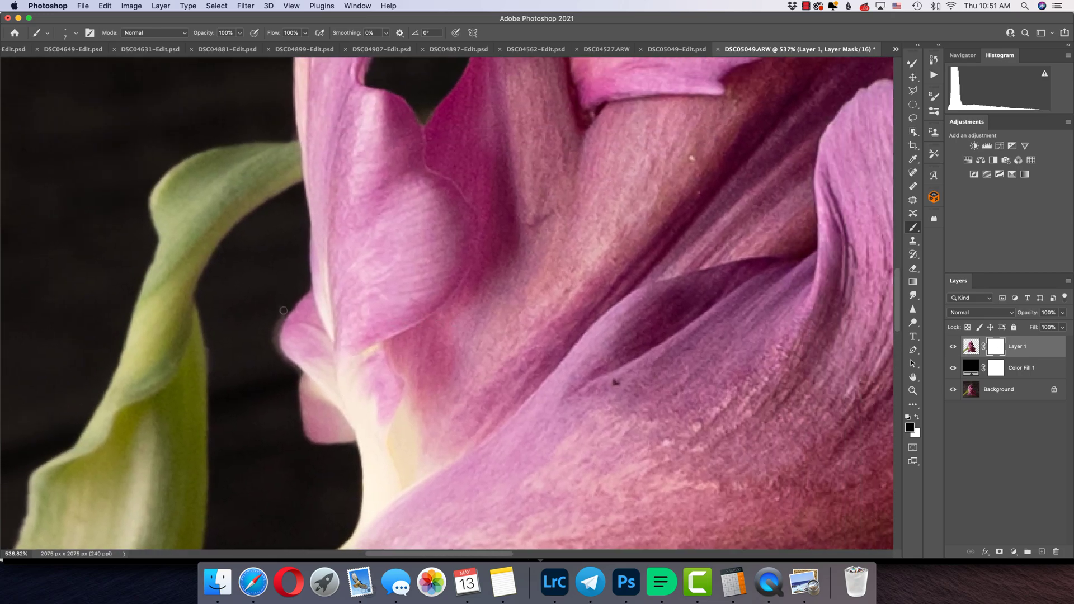
mouse_move(283, 311)
left_mouse_down()
mouse_move(275, 342)
mouse_move(287, 364)
left_mouse_up()
Pan across the image to view the whole cleaned-up tulip
scroll(263, 354, "up", 5)
scroll(263, 353, "right", 2)
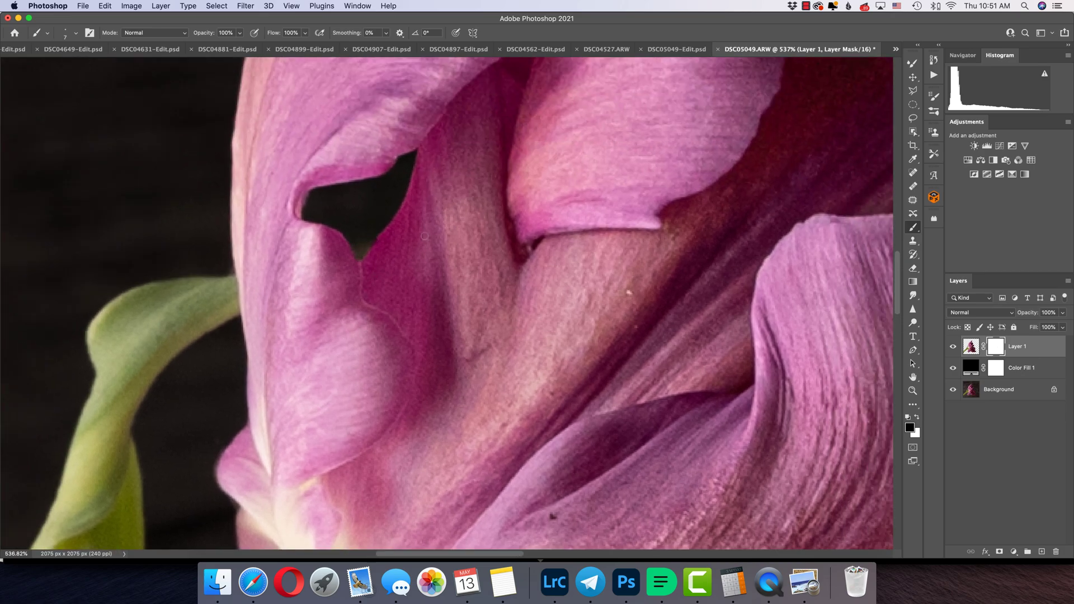
scroll(424, 236, "up", 5)
scroll(425, 236, "right", 2)
scroll(425, 236, "right", 3)
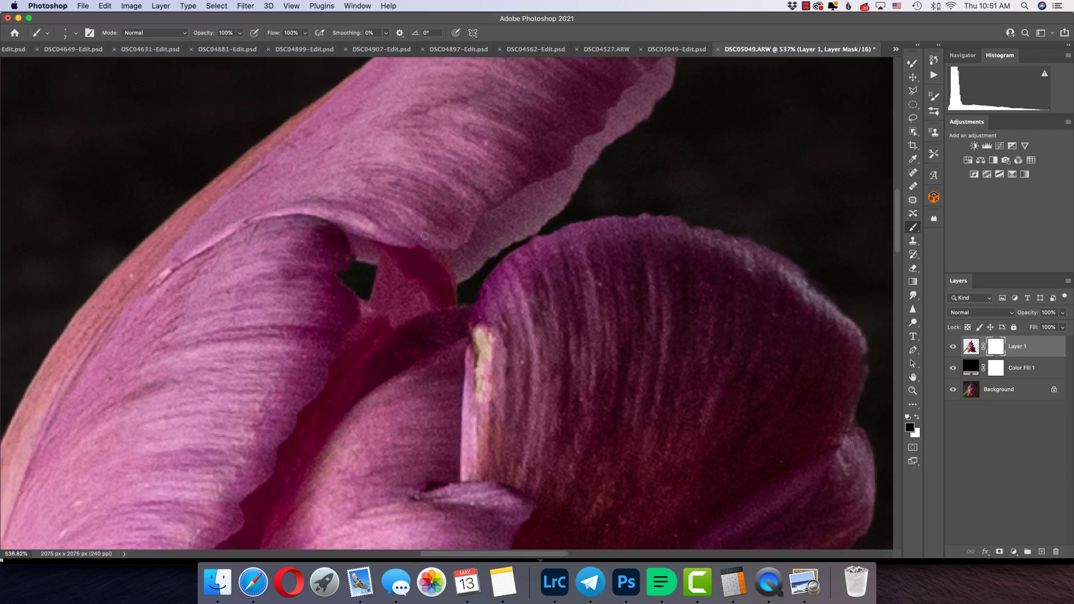
scroll(424, 236, "down", 5)
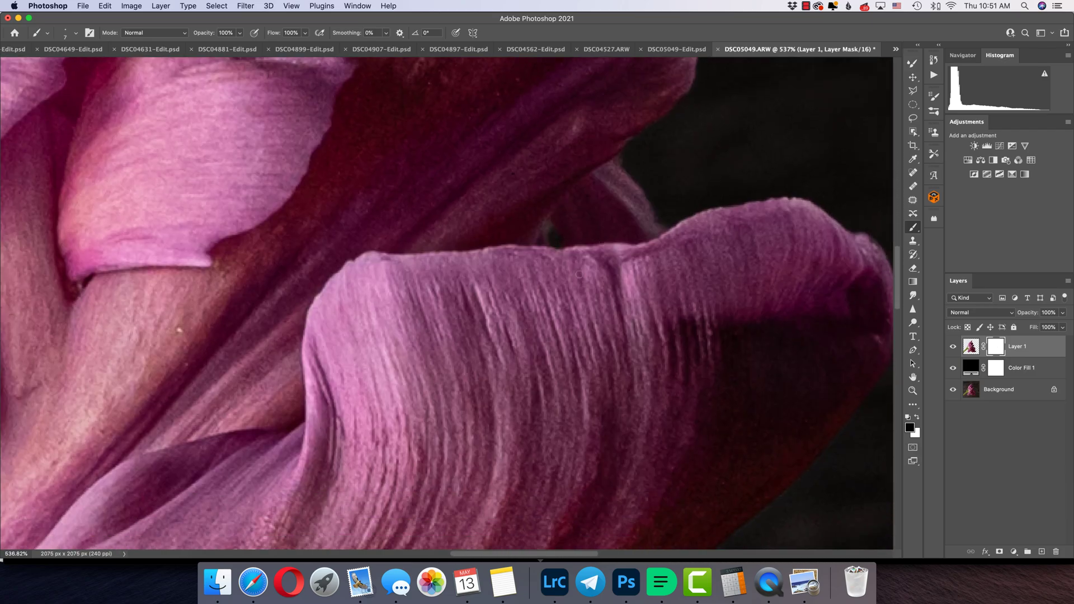
scroll(583, 284, "down", 5)
scroll(582, 284, "left", 1)
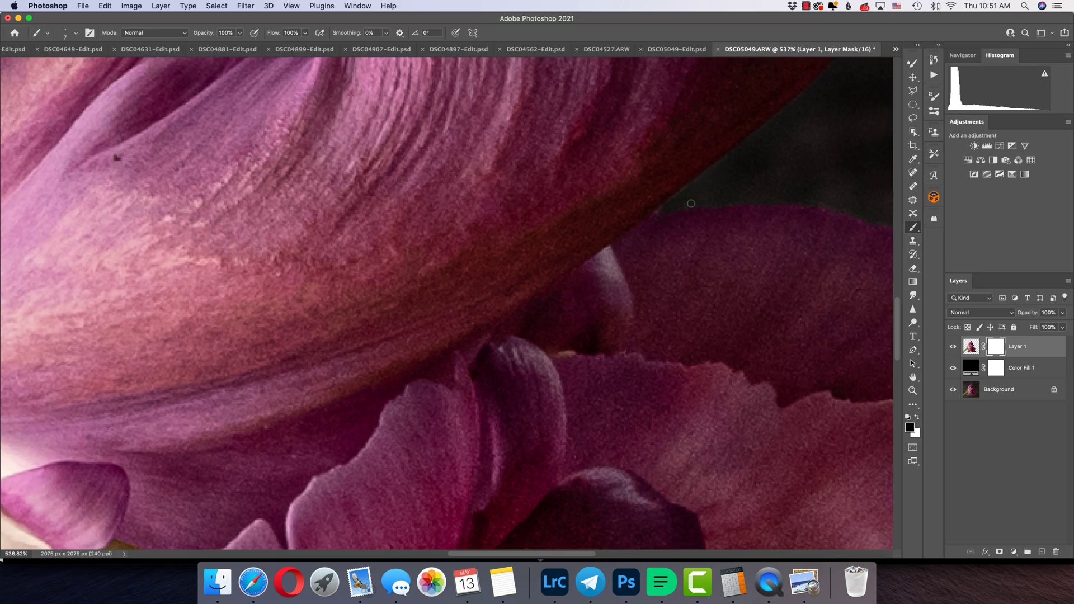
scroll(644, 252, "down", 8)
scroll(643, 252, "down", 3)
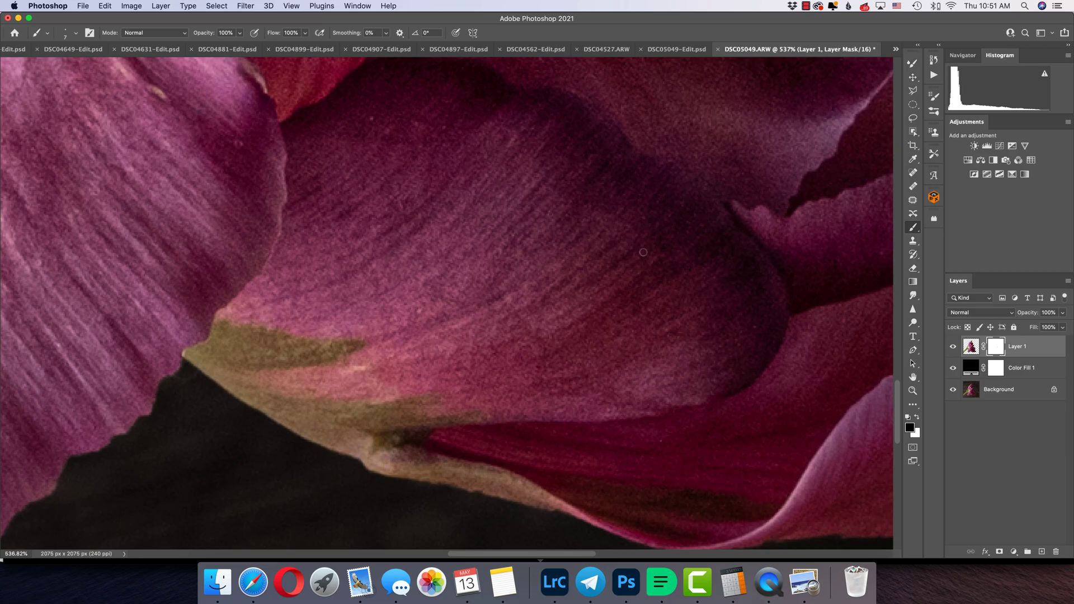
scroll(632, 246, "down", 10)
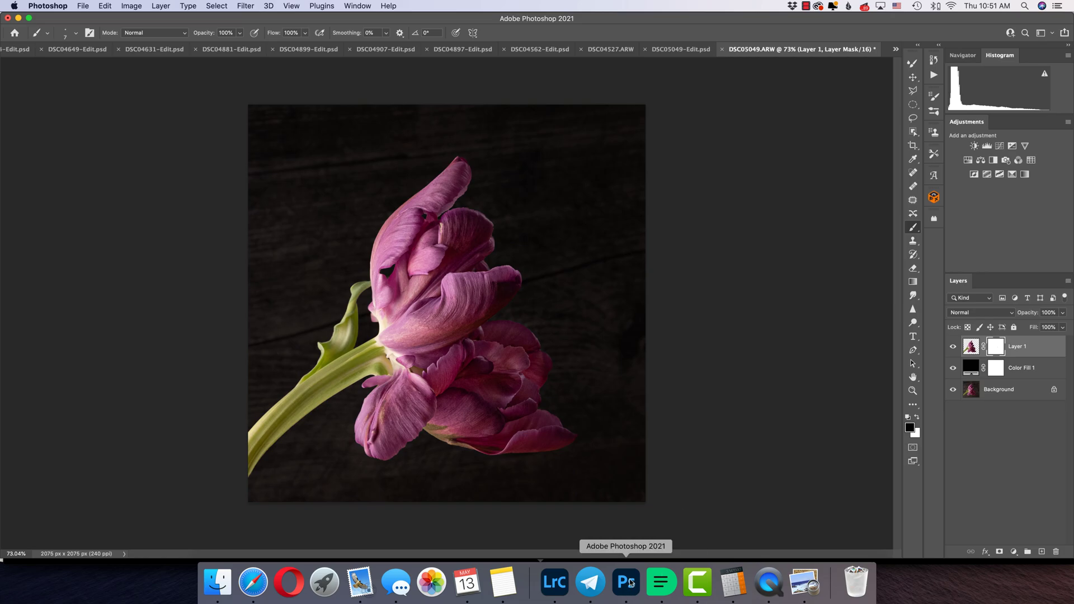
Switch to Lightroom Classic and load DSC05049-Edit.psd from the filmstrip in Develop
left_click(552, 582)
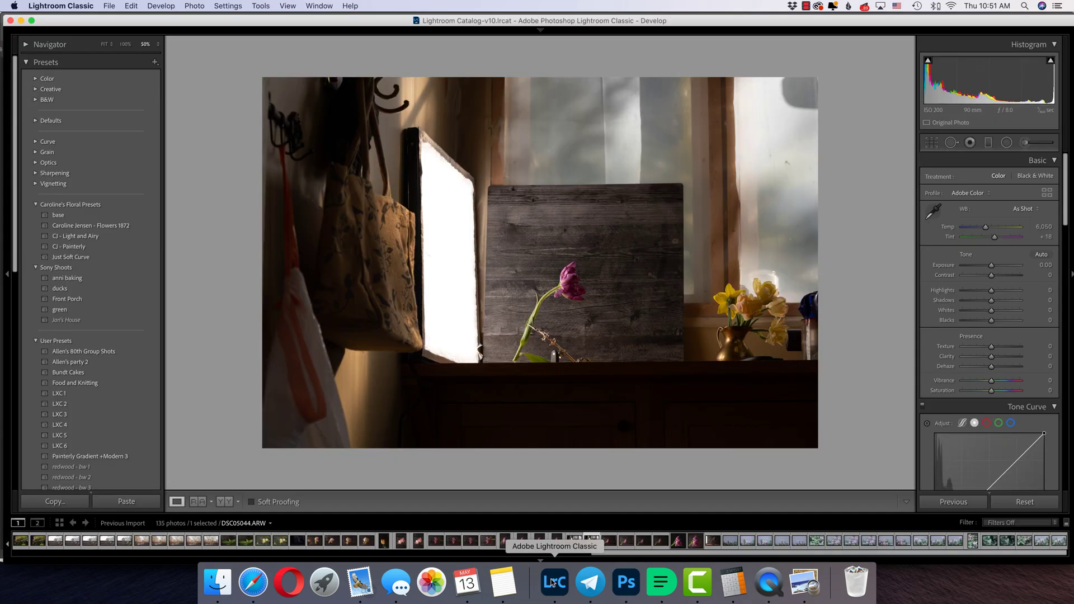
left_click(694, 541)
left_click(676, 541)
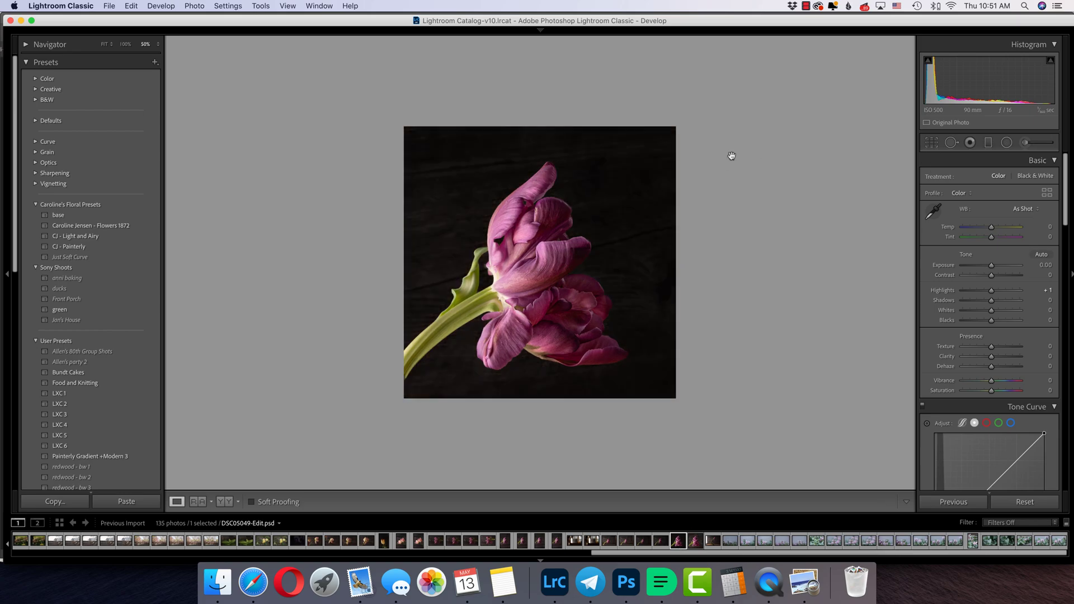
Inspect the tulip's petal edges at 300% zoom, then zoom back out to the full image
left_click(739, 180)
scroll(506, 207, "left", 10)
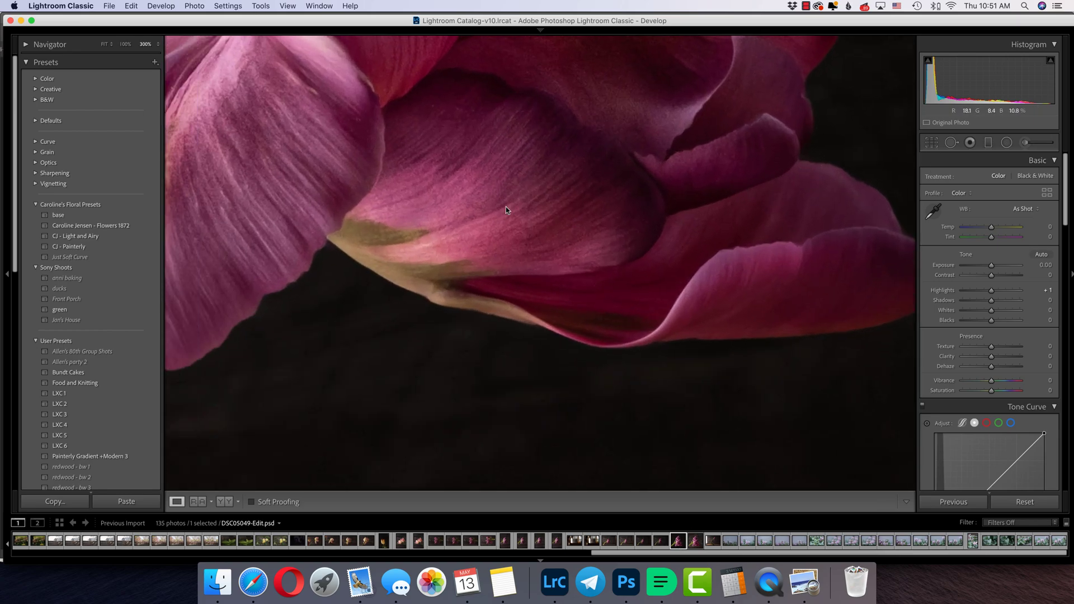
scroll(505, 210, "left", 2)
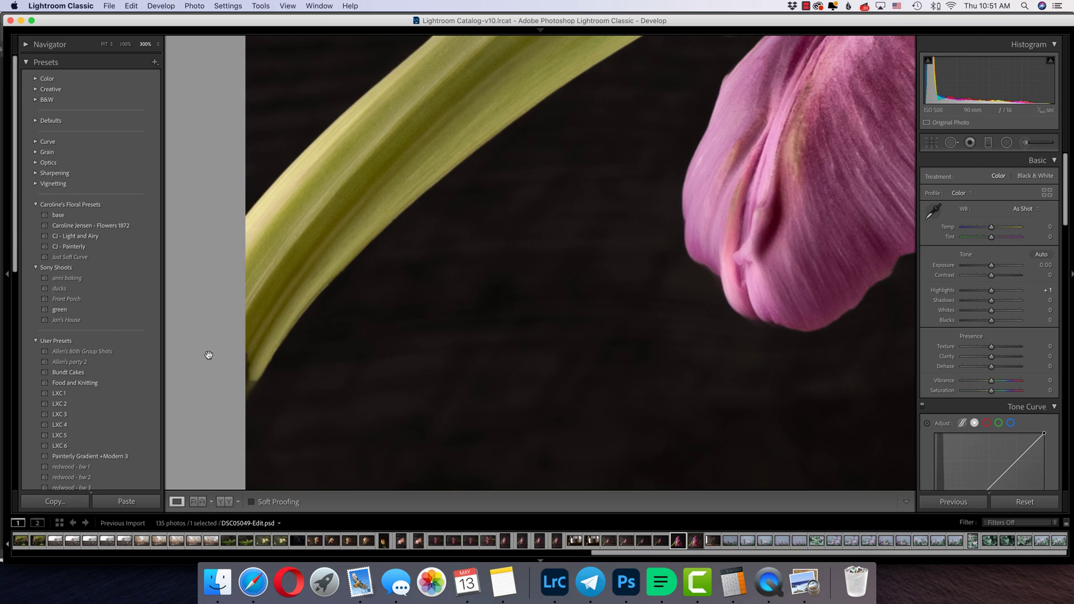
scroll(311, 396, "right", 6)
scroll(311, 396, "up", 3)
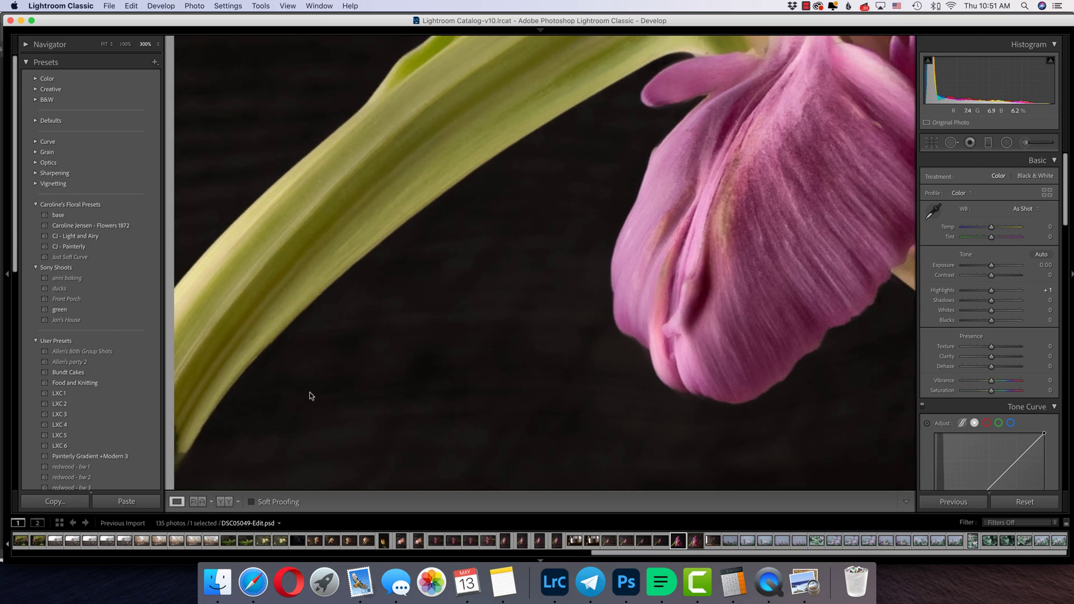
scroll(311, 396, "right", 6)
scroll(311, 396, "up", 3)
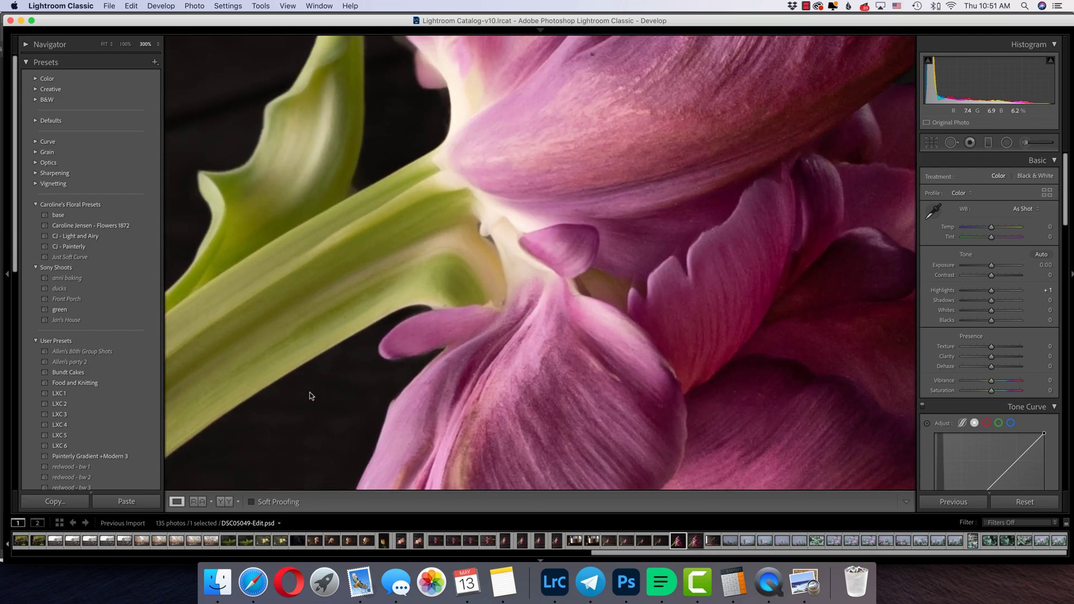
scroll(351, 196, "right", 2)
scroll(351, 197, "up", 4)
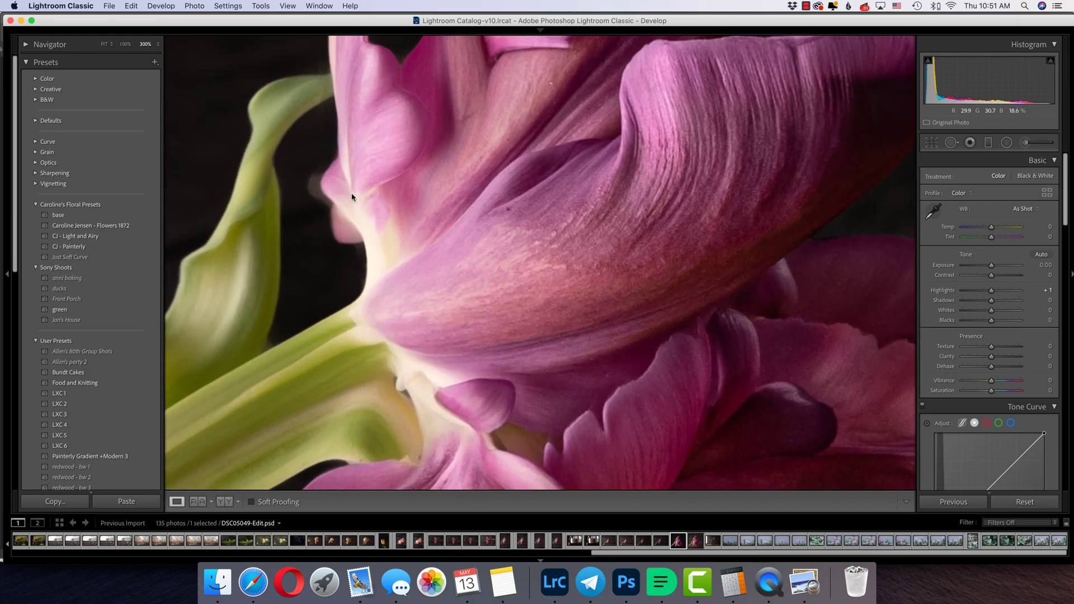
key("super+minus")
key("super+minus")
key("super+minus")
key("super+minus")
key("super+minus")
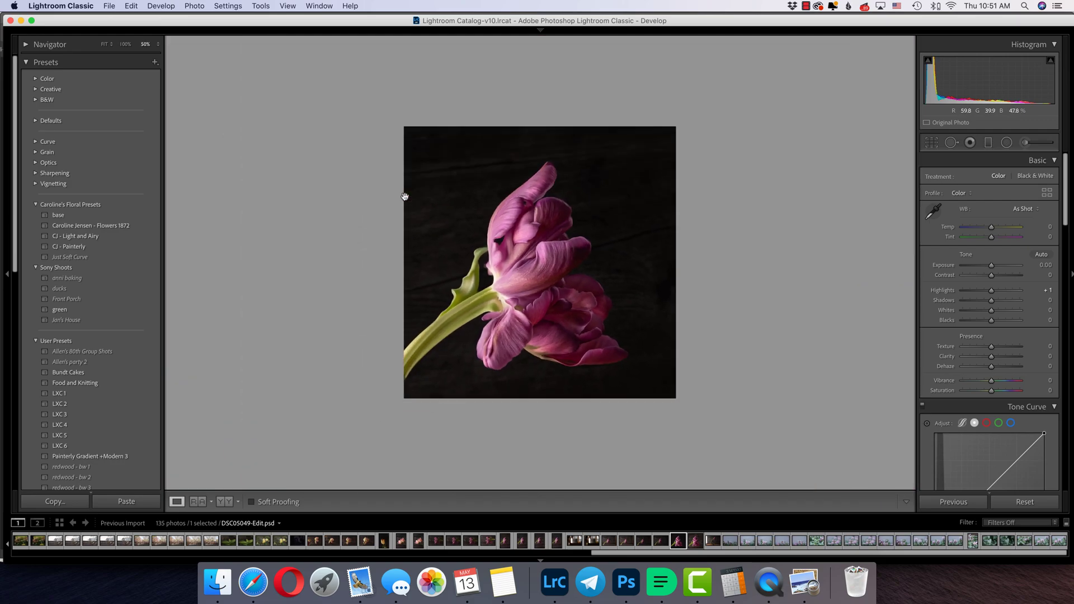